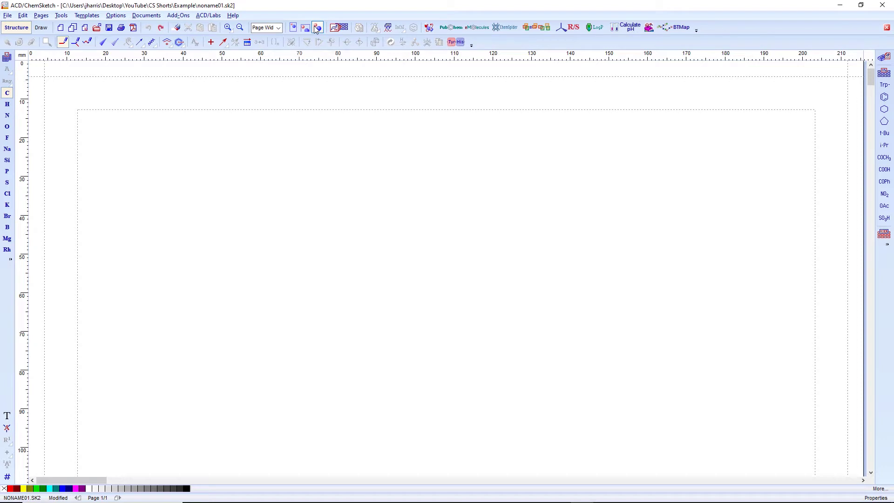
Compare Full Page and Page Width views, then place benzene rings near the top and lower down.
click(291, 29)
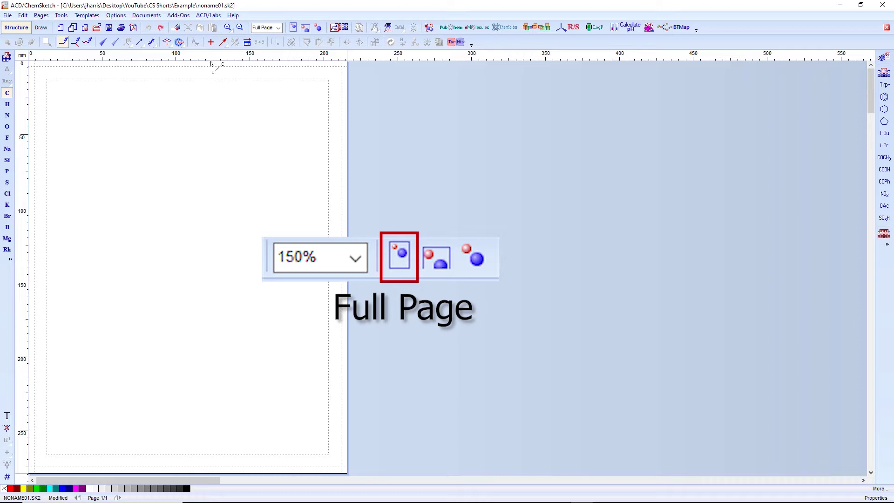
click(306, 29)
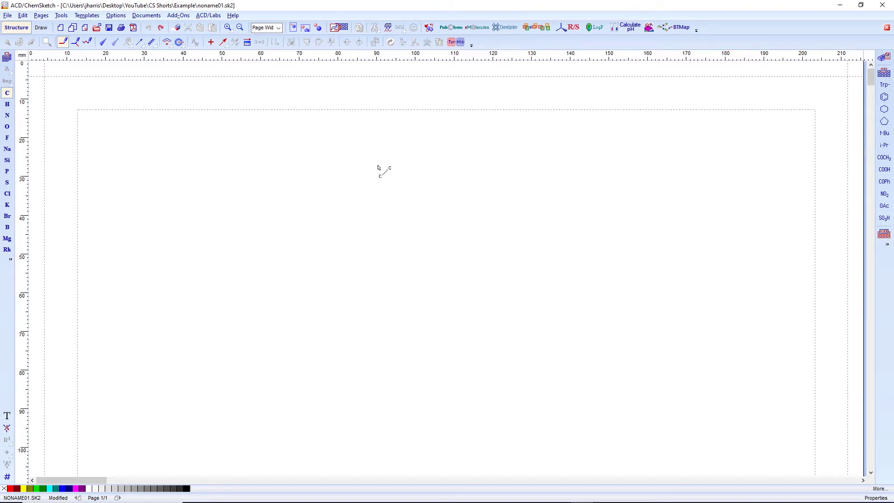
click(293, 28)
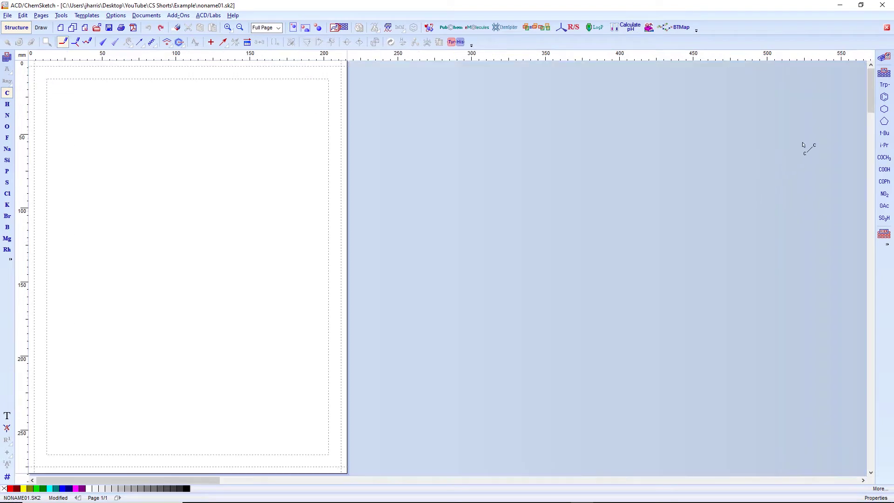
click(884, 97)
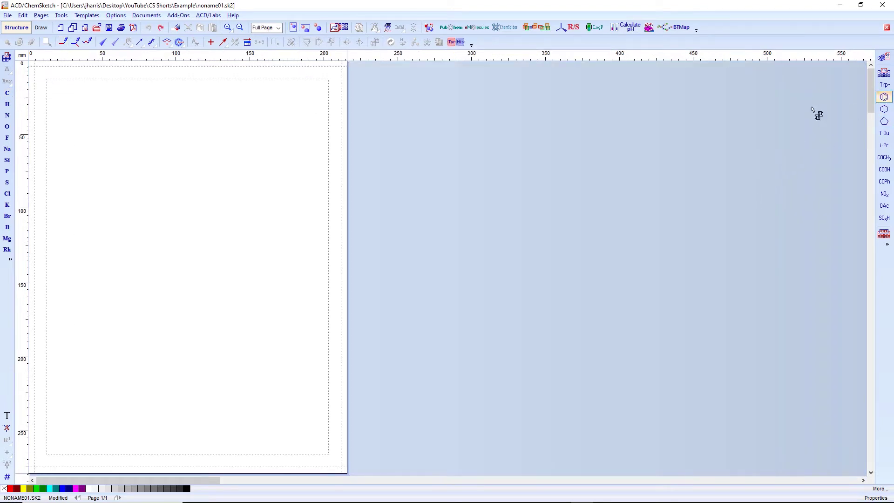
click(196, 120)
click(198, 357)
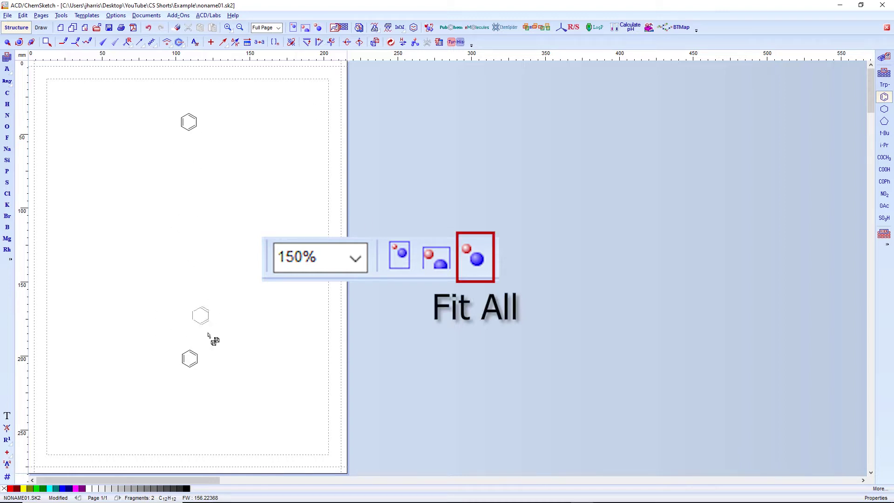
Fit both benzene rings in view, then set the zoom to 150%.
click(306, 28)
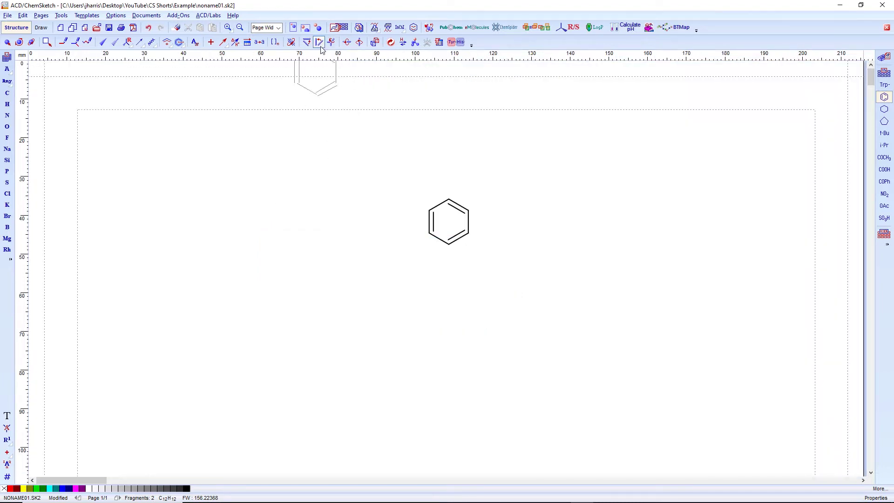
click(319, 29)
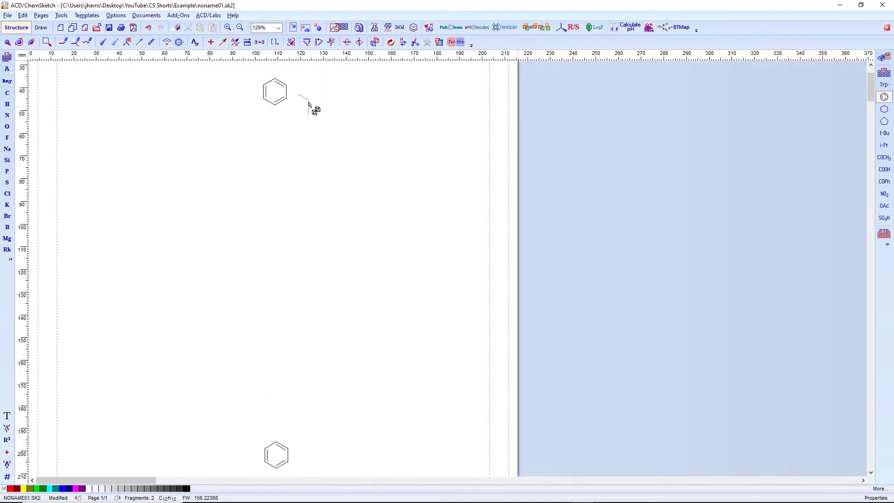
scroll(403, 201, up, 3)
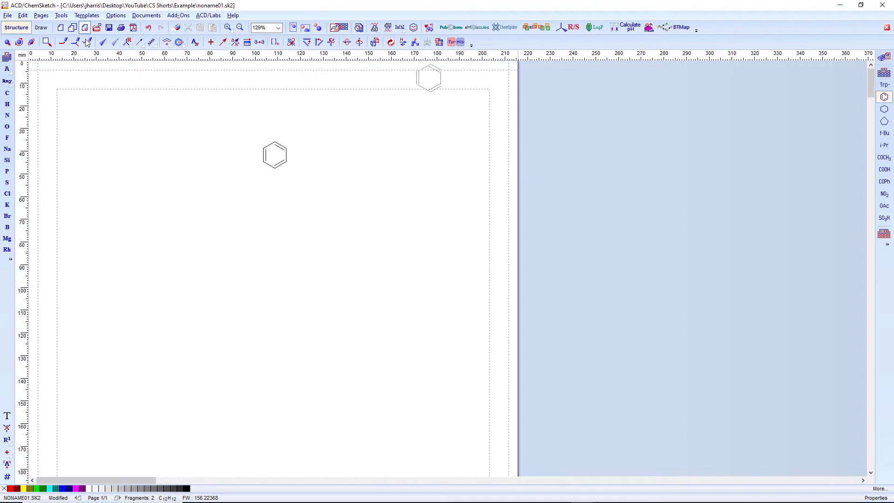
scroll(350, 222, down, 3)
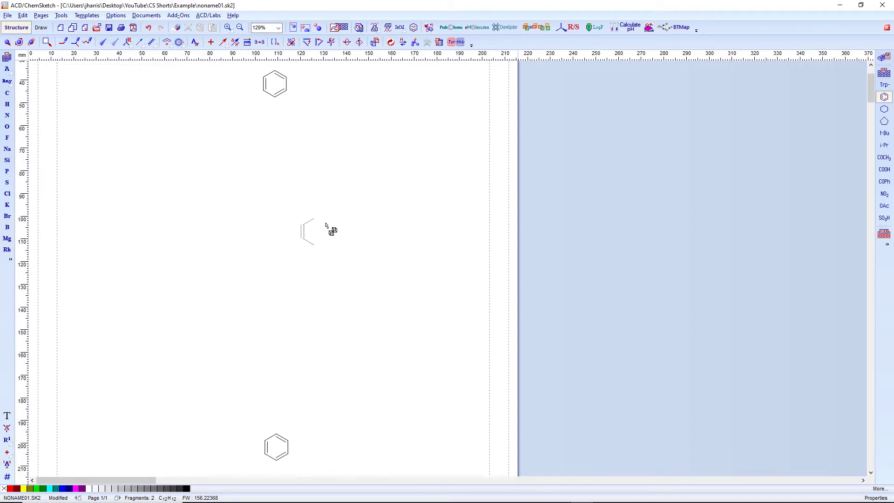
double_click(260, 28)
double_click(260, 28)
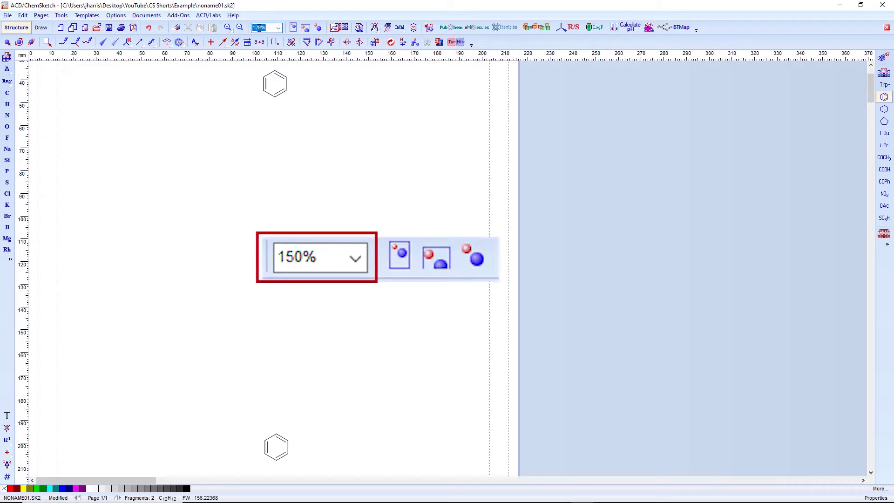
click(258, 28)
key(Return)
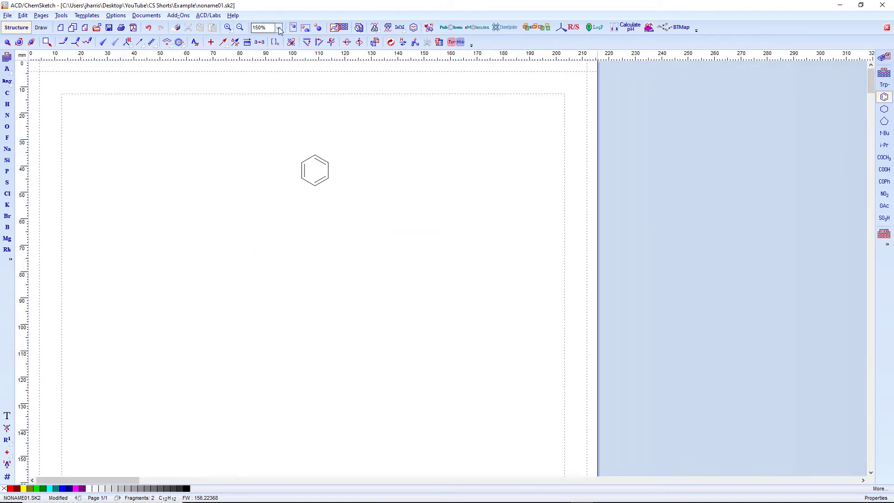
click(278, 29)
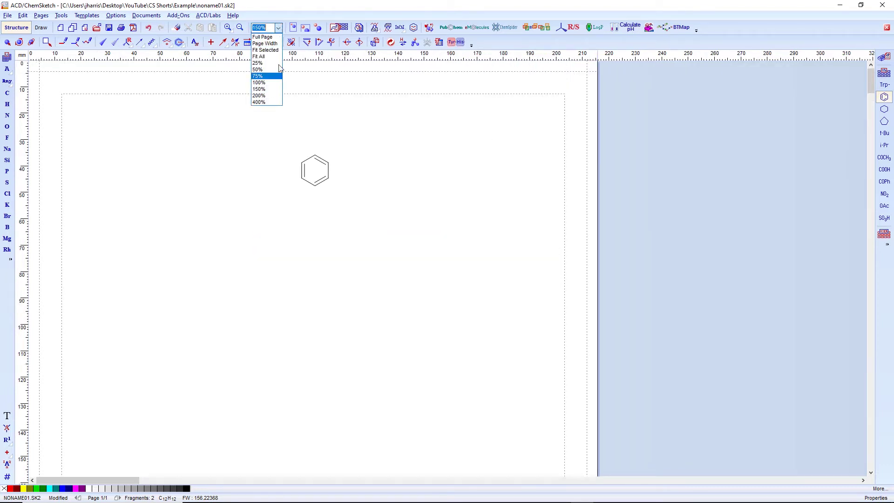
click(278, 29)
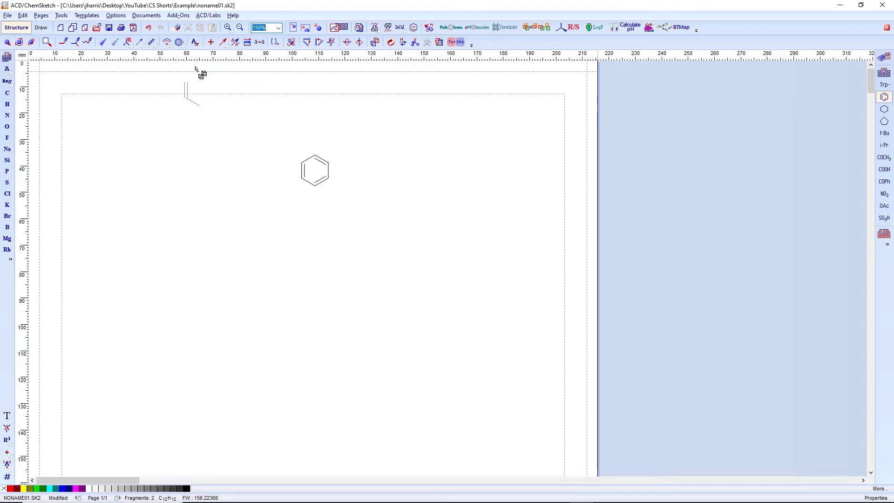
Add a new blank second page to the document and move between pages 1 and 2.
click(23, 15)
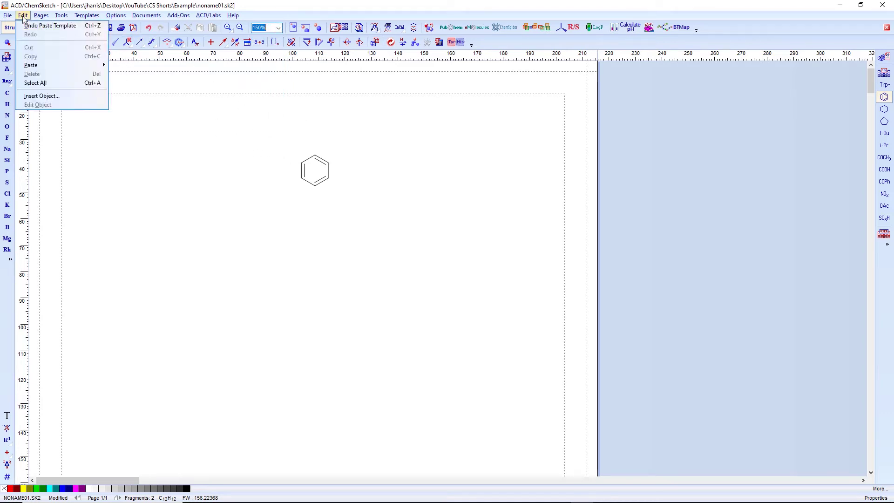
click(23, 16)
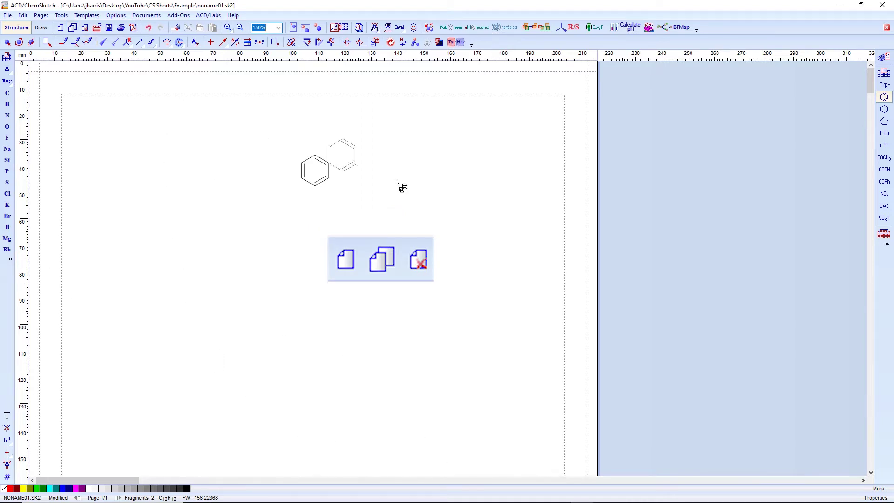
click(73, 30)
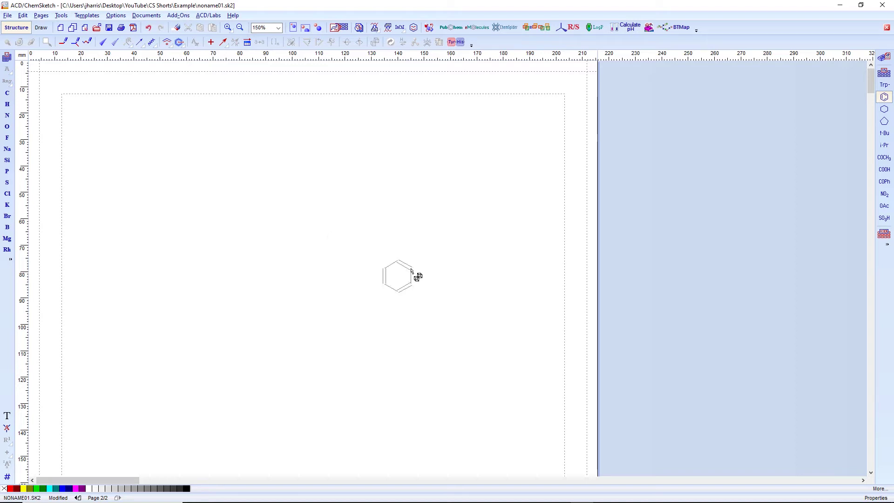
scroll(411, 272, down, 1)
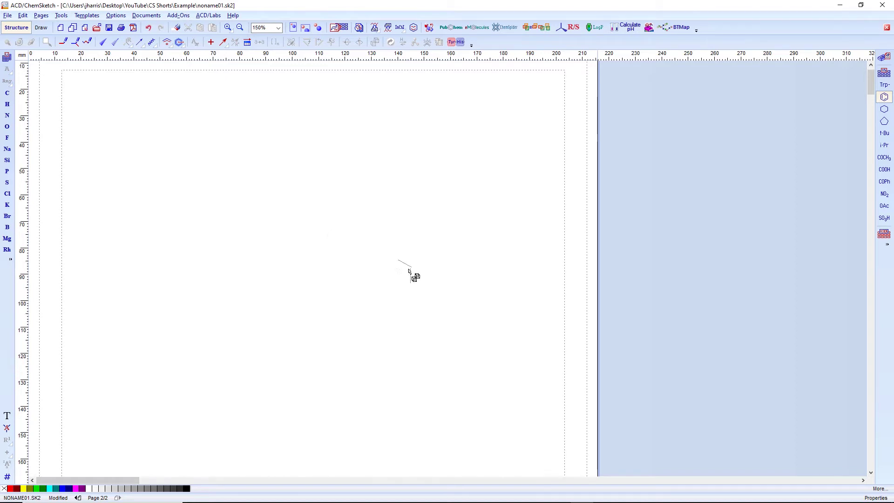
click(78, 498)
click(118, 498)
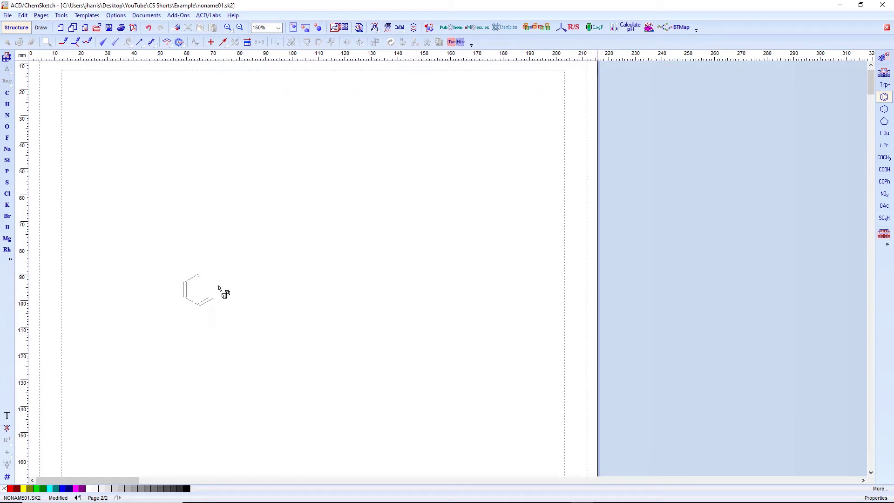
Place three benzene rings on page 2 (top, right, left), then return to page 1.
click(321, 142)
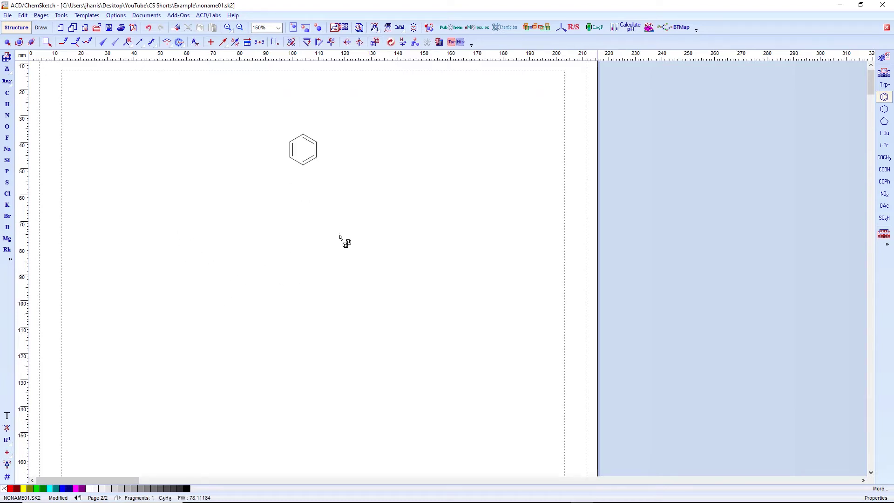
click(394, 258)
click(210, 254)
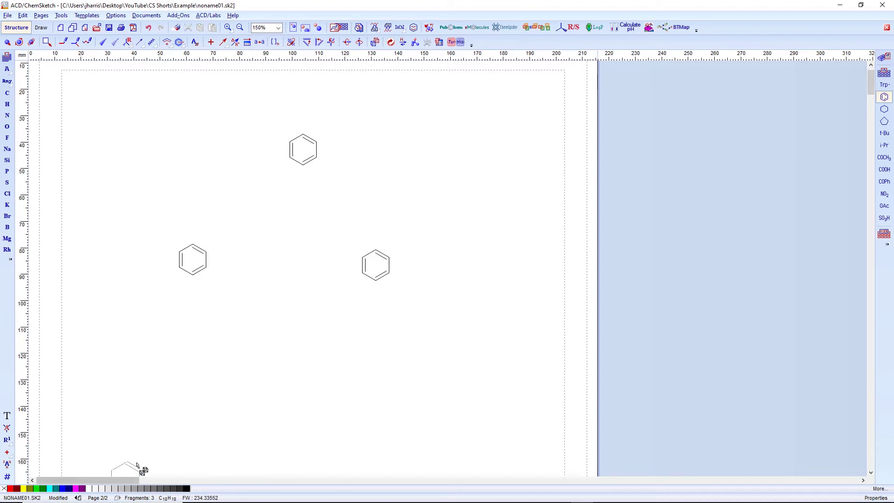
click(77, 498)
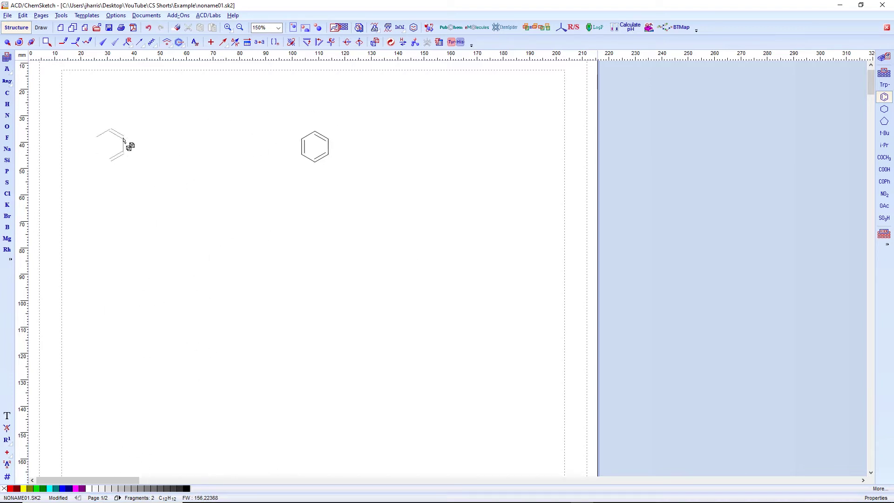
scroll(454, 274, down, 5)
scroll(446, 270, up, 5)
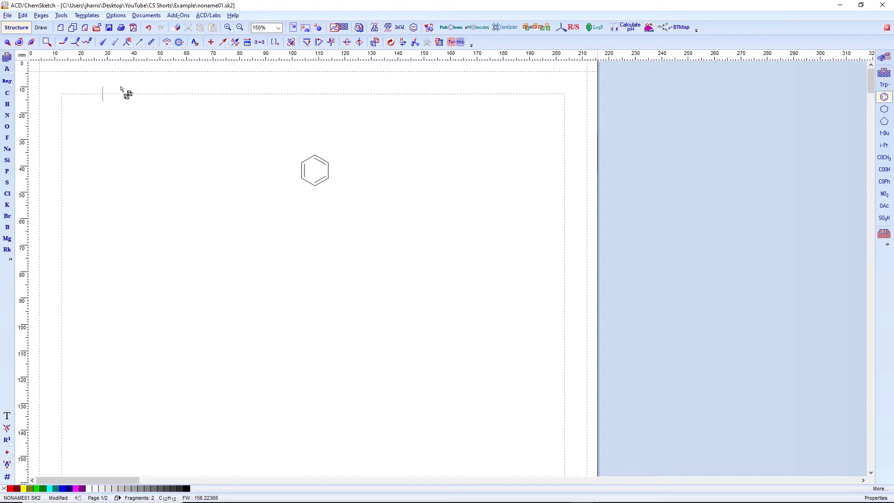
Select everything on page 1 and delete the benzene rings.
click(23, 15)
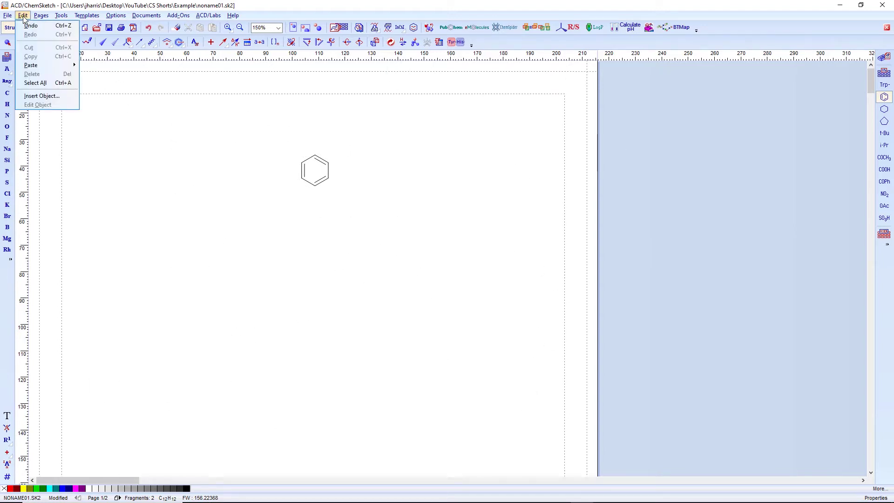
click(41, 95)
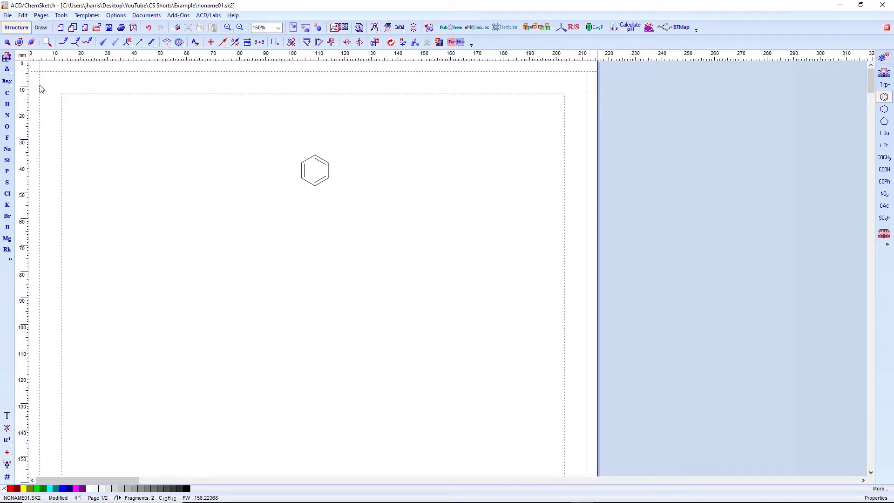
key(Delete)
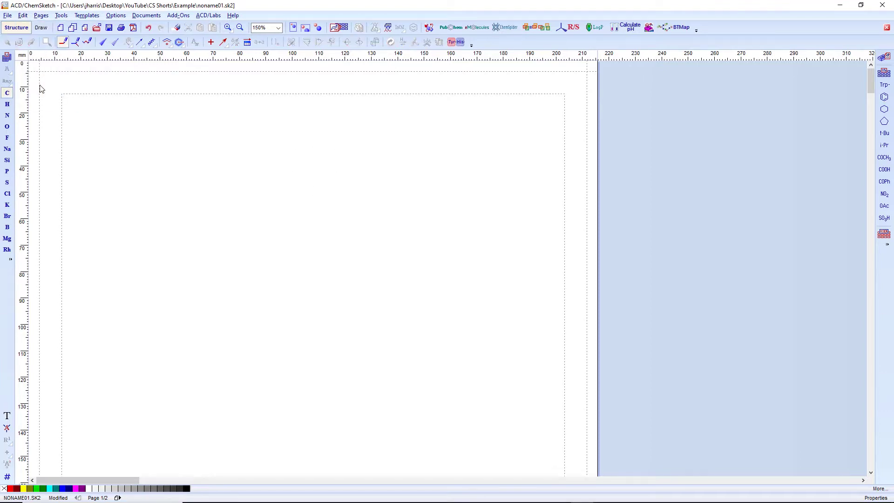
Delete page 2 along with its three benzene rings.
scroll(133, 308, down, 5)
scroll(134, 308, up, 5)
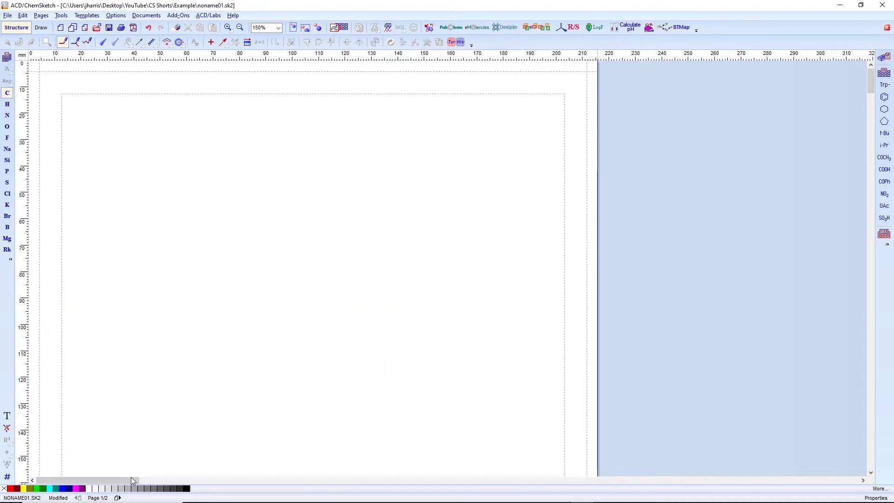
click(119, 497)
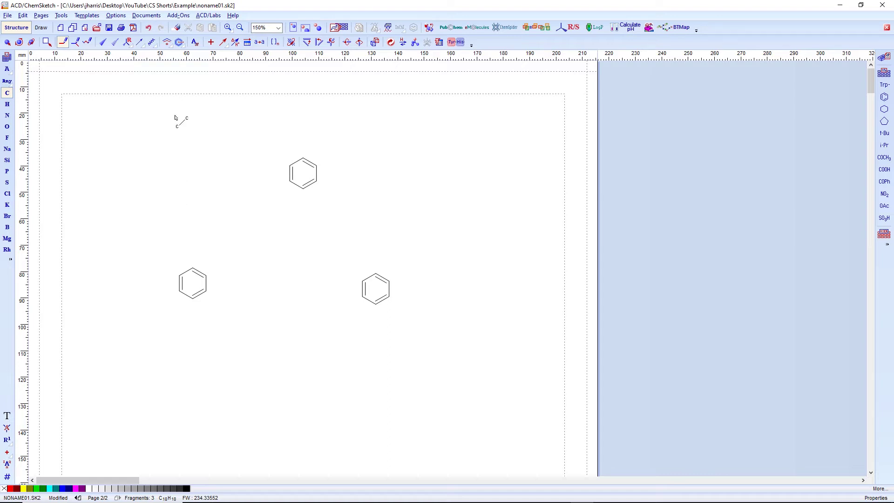
click(85, 27)
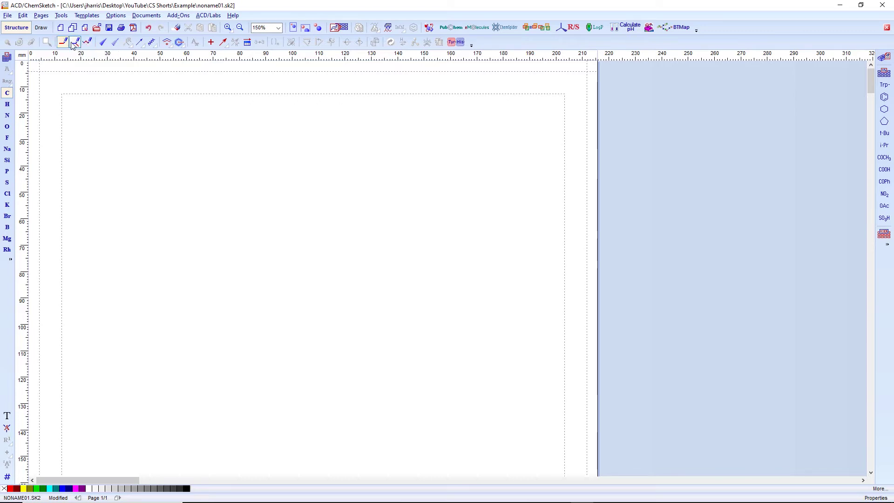
Place three CH4 atoms with Draw Normal and bond the first ones together.
click(195, 195)
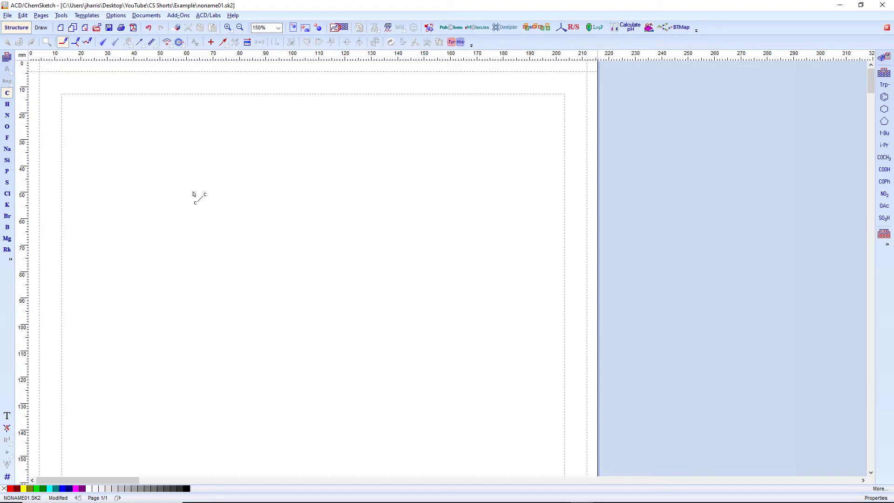
click(194, 193)
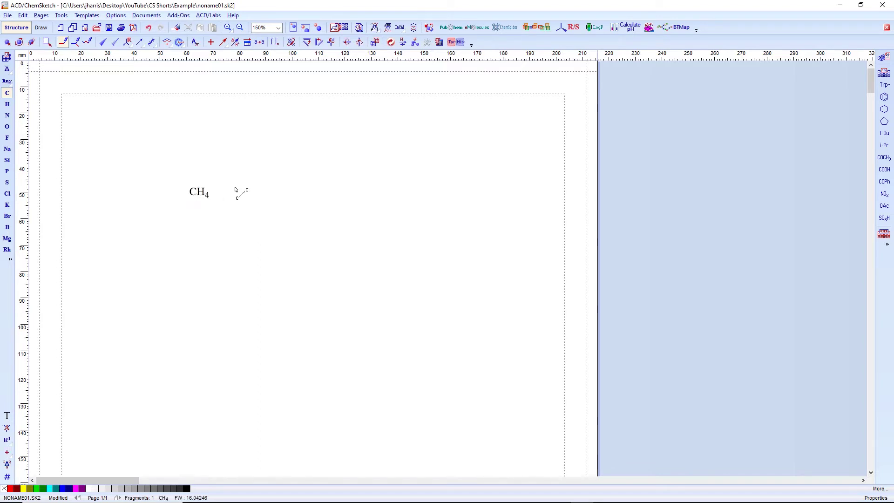
click(236, 187)
click(287, 194)
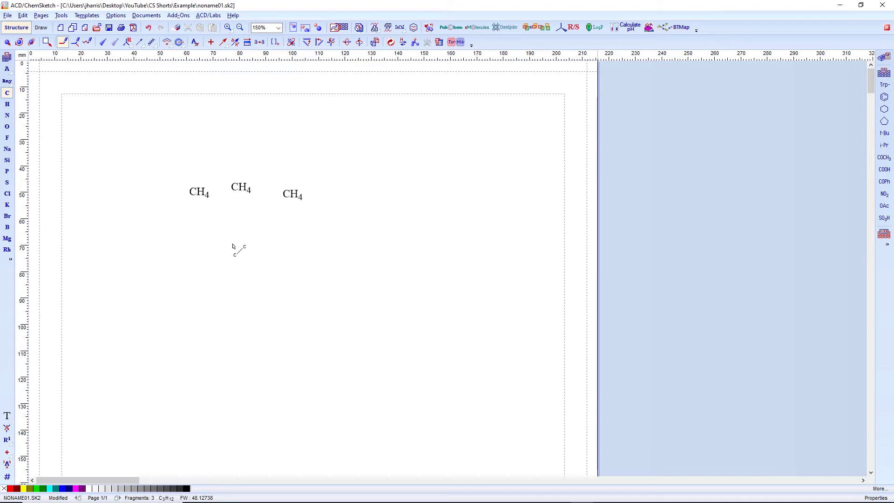
drag(199, 192, 294, 194)
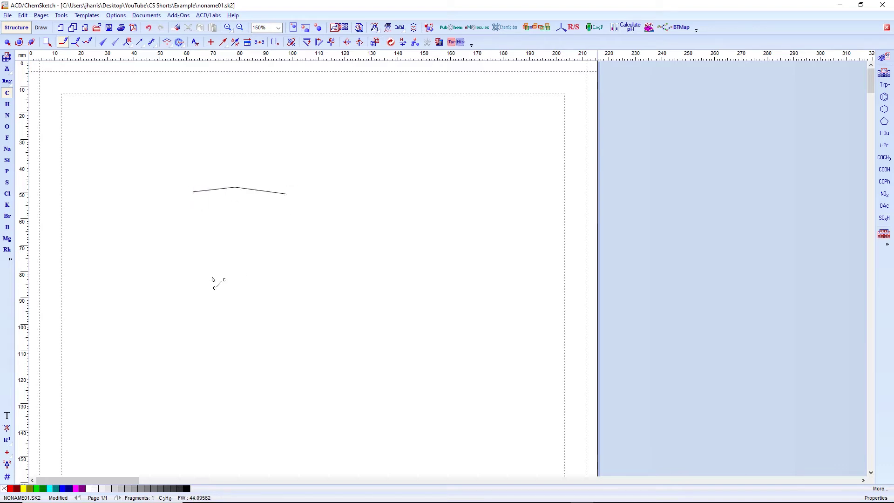
Add chain carbons with Draw Continuous, joining the lower chain into a C8H18 zigzag.
click(76, 43)
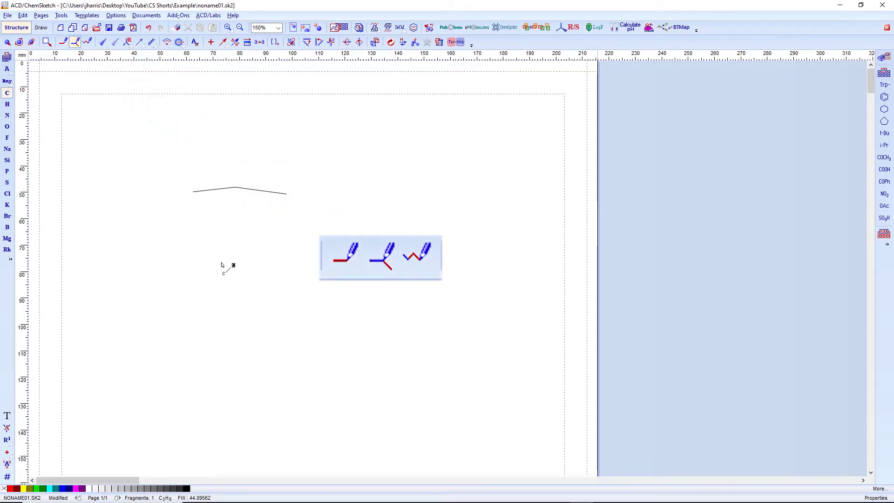
click(173, 156)
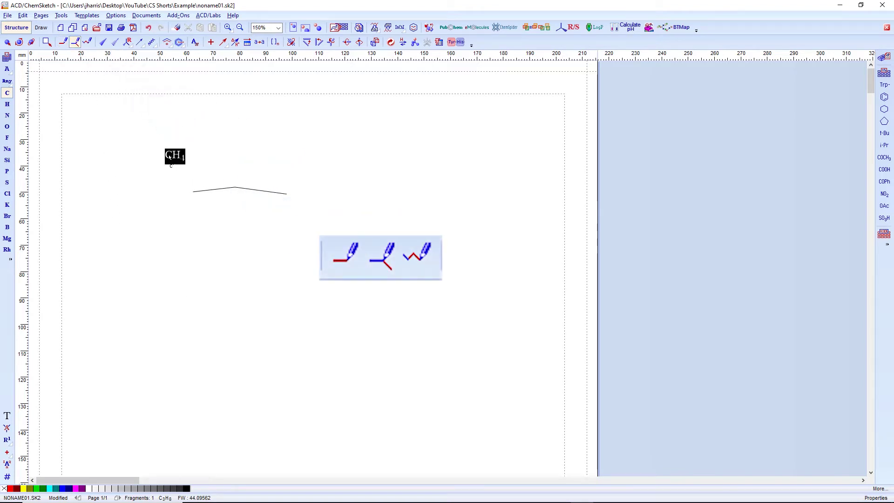
click(207, 147)
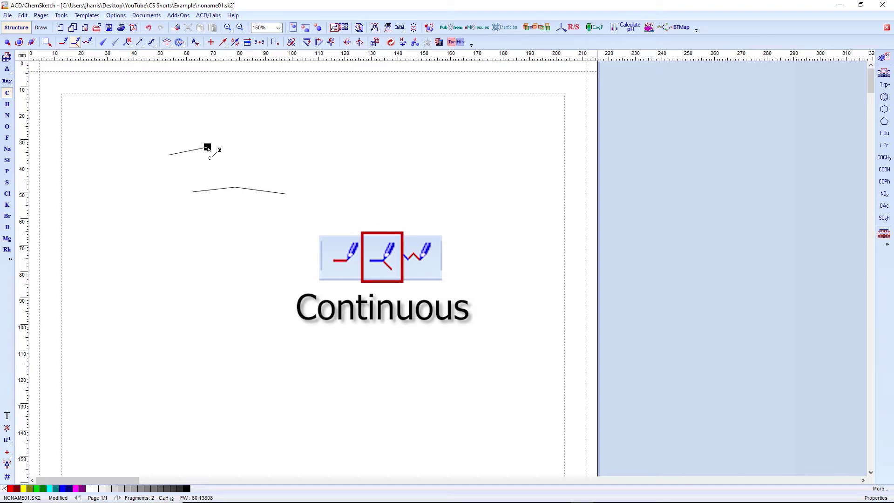
click(231, 164)
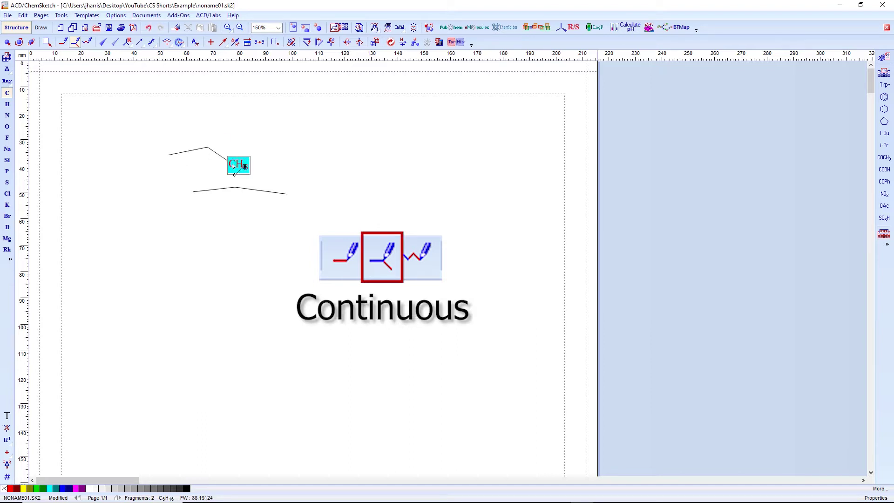
click(261, 146)
click(287, 194)
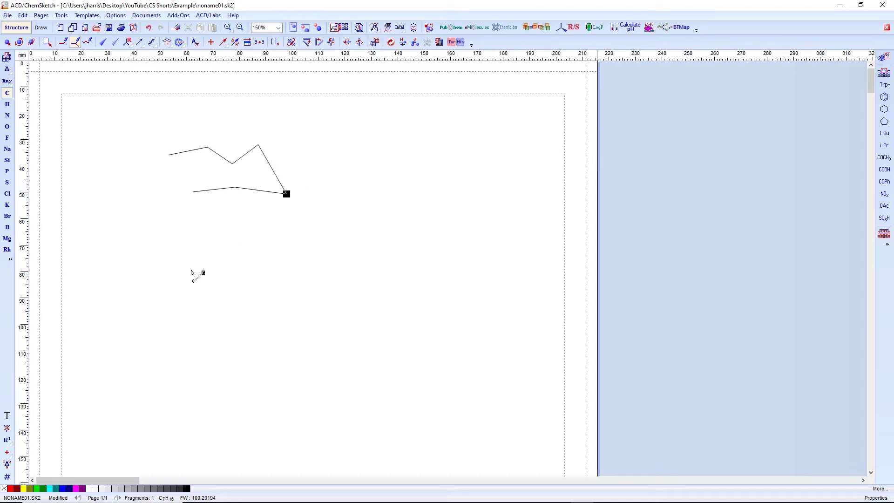
click(319, 188)
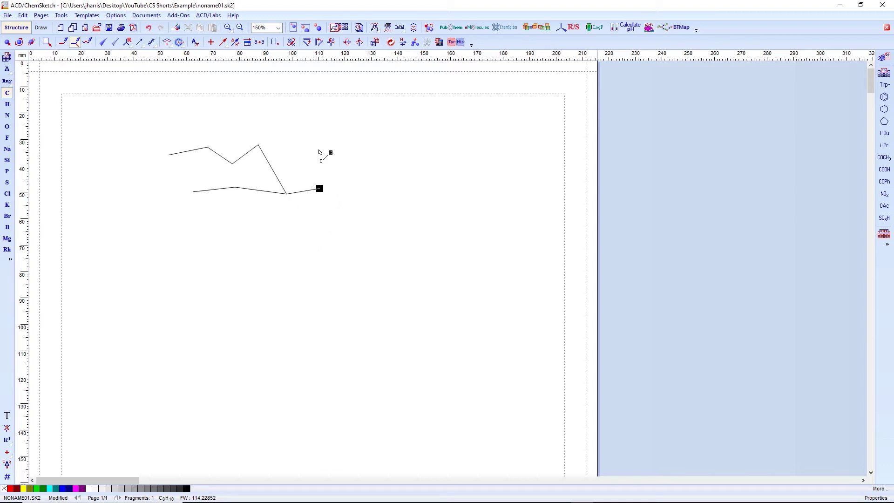
key(Escape)
Draw two long carbon zigzag chains and an oxygen chain capped with HO and OH.
click(87, 43)
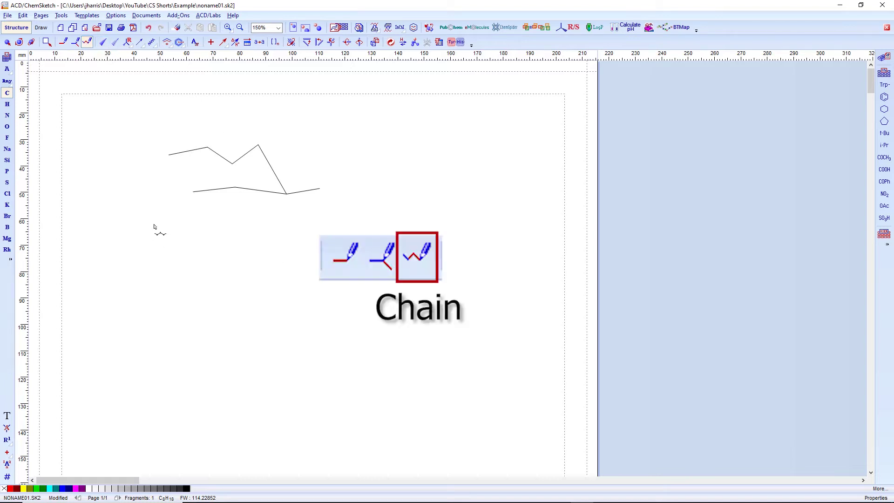
drag(157, 226, 449, 229)
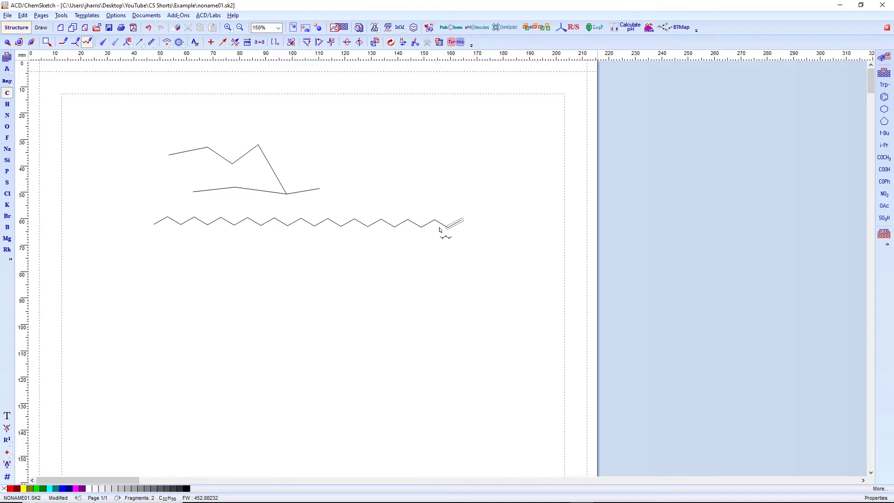
click(90, 43)
drag(424, 260, 153, 255)
click(7, 126)
drag(150, 293, 314, 288)
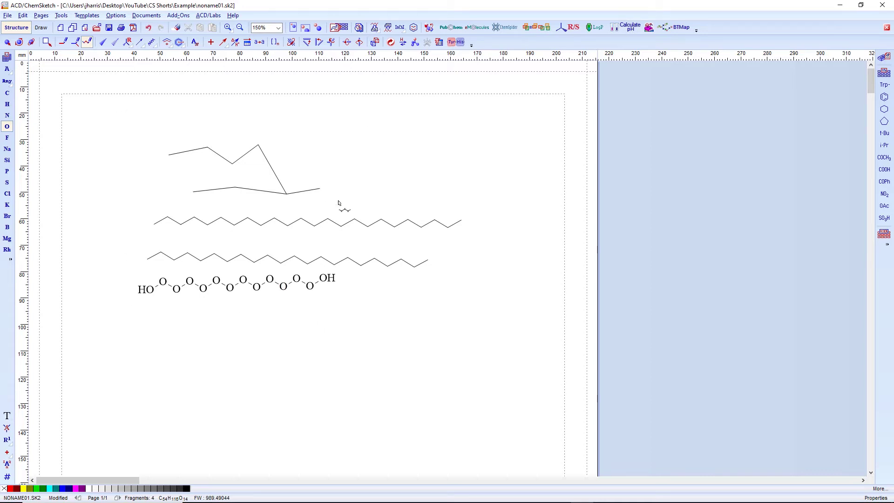
Try lasso and rectangular selection loops on the page and over the top chain.
click(48, 44)
drag(92, 103, 143, 161)
click(46, 42)
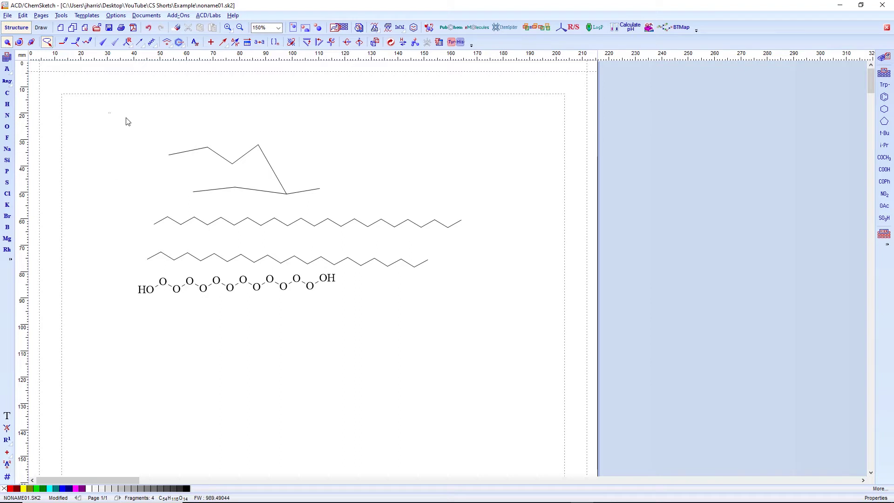
mouse_move(130, 122)
mouse_down()
mouse_move(131, 193)
mouse_move(74, 182)
mouse_move(66, 143)
mouse_move(91, 125)
mouse_up()
mouse_move(99, 183)
mouse_down()
mouse_move(119, 182)
mouse_move(104, 202)
mouse_move(123, 227)
mouse_move(140, 197)
mouse_move(114, 156)
mouse_up()
mouse_move(201, 143)
mouse_down()
mouse_move(227, 200)
mouse_move(239, 202)
mouse_move(236, 153)
mouse_up()
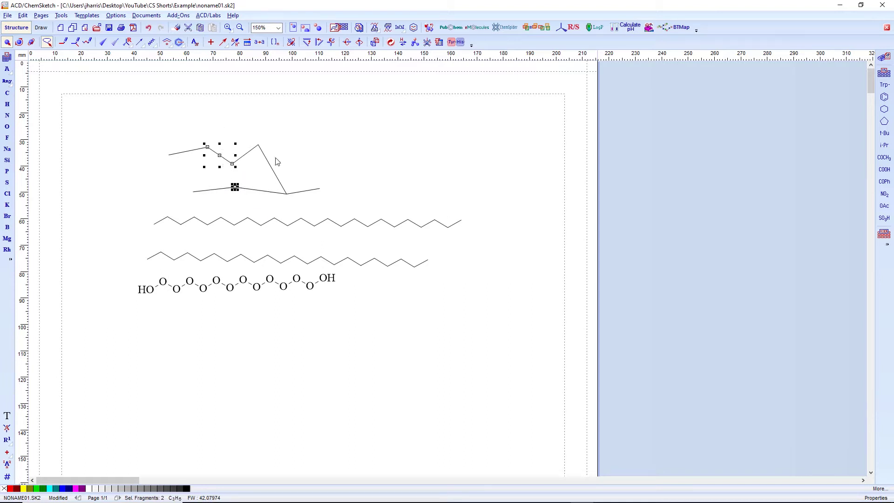
mouse_move(287, 124)
mouse_down()
mouse_move(256, 138)
mouse_move(227, 166)
mouse_move(288, 184)
mouse_up()
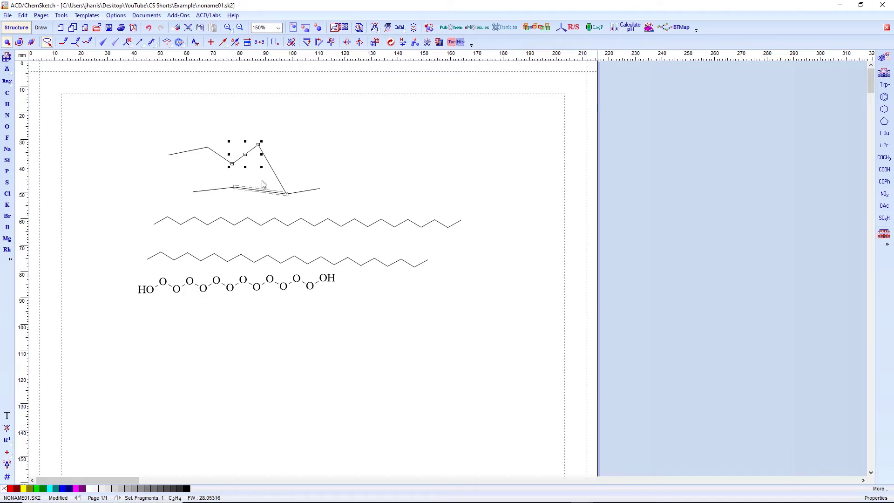
click(188, 120)
Box-select structures with rectangular selection, then select all four structures with Ctrl+A.
click(51, 45)
mouse_move(85, 112)
mouse_down()
mouse_move(145, 164)
mouse_move(114, 150)
mouse_move(132, 168)
mouse_up()
key(ctrl+a)
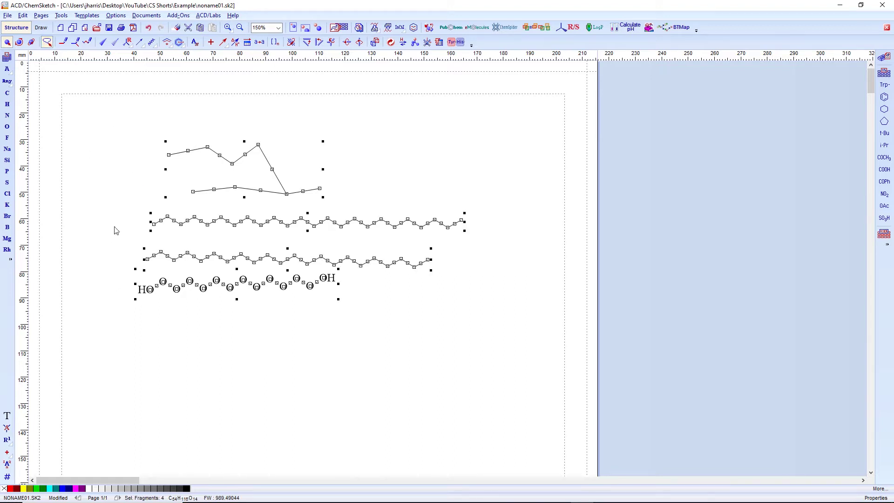
mouse_move(108, 168)
mouse_down()
mouse_move(124, 158)
mouse_move(112, 154)
mouse_up()
key(ctrl+a)
Select the C8H18 structure and move it up and to the right.
click(94, 205)
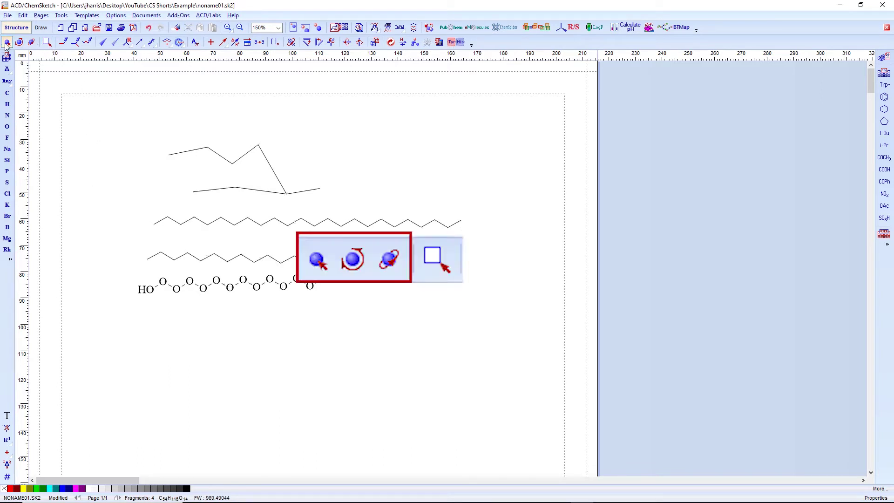
click(30, 44)
click(20, 43)
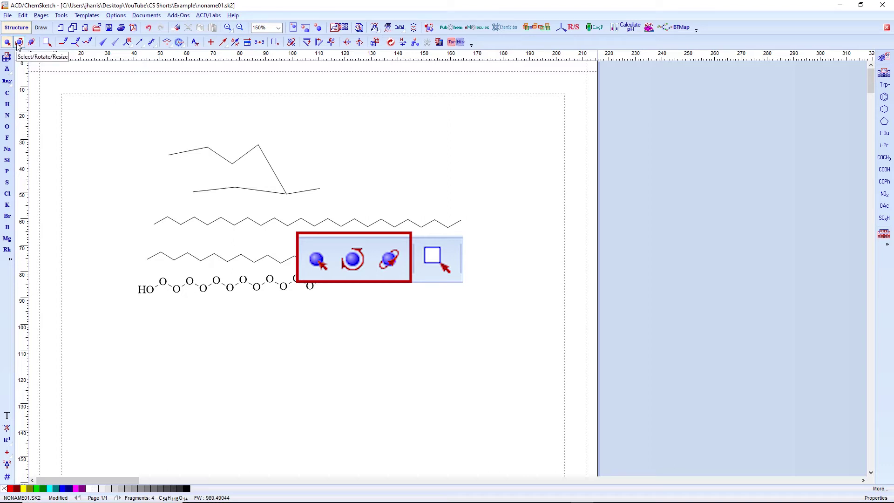
click(7, 43)
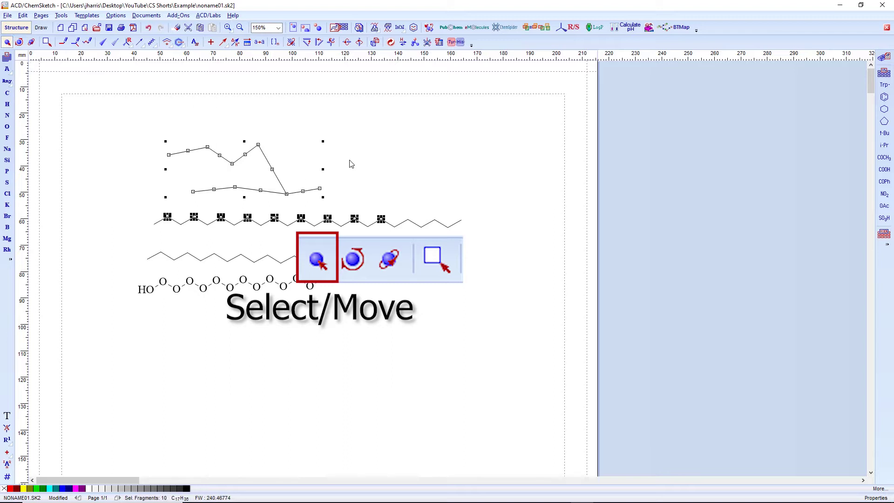
click(249, 188)
drag(247, 191, 286, 177)
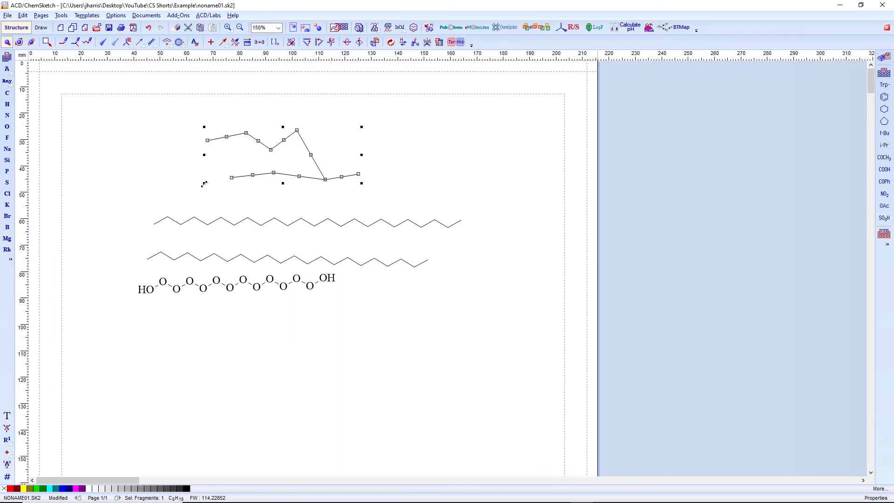
Enlarge the C8H18 structure from its corner handle, then reselect it.
drag(196, 185, 174, 192)
mouse_move(268, 192)
mouse_down()
mouse_move(268, 207)
mouse_move(267, 195)
mouse_up()
click(387, 174)
click(8, 43)
drag(377, 112, 135, 202)
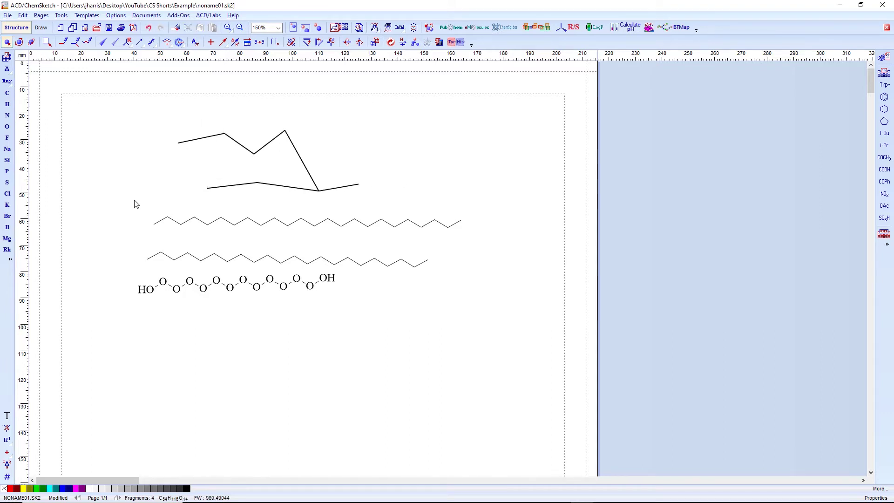
Tilt the whole C8H18 structure with Select/Rotate/Resize.
click(19, 43)
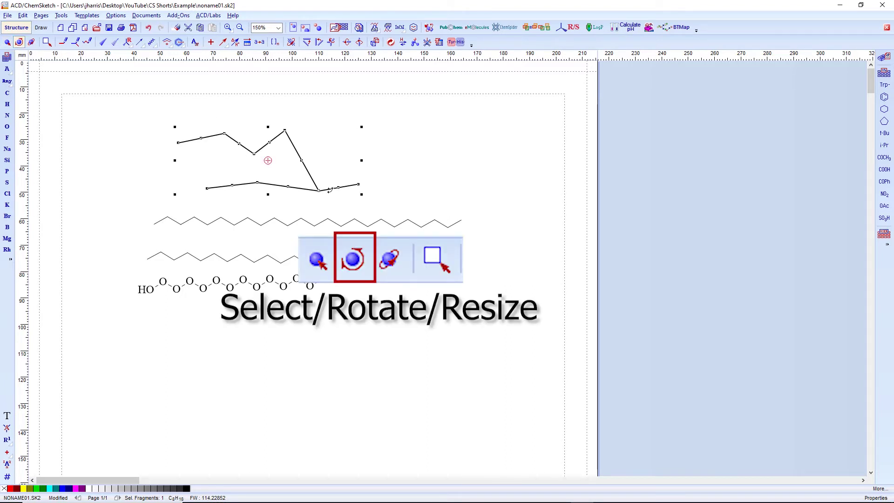
mouse_move(333, 185)
mouse_down()
mouse_move(334, 150)
mouse_move(327, 202)
mouse_move(313, 218)
mouse_move(344, 182)
mouse_up()
click(439, 172)
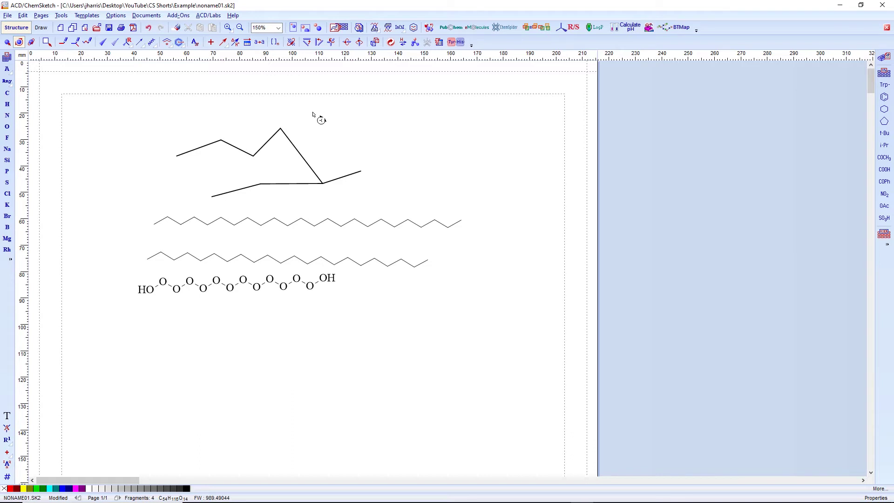
Rotate the chain's upper-left arm around a pivot at the peak atom.
drag(324, 108, 149, 173)
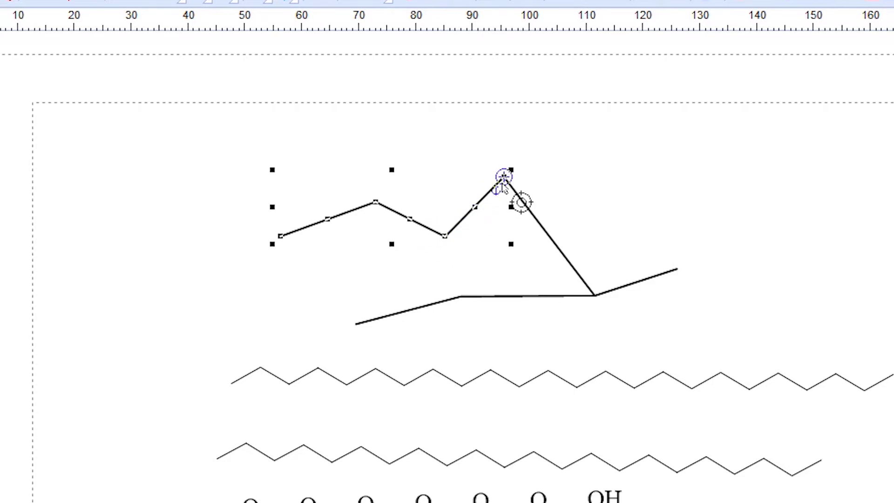
click(503, 178)
mouse_move(310, 221)
mouse_down()
mouse_move(293, 172)
mouse_move(315, 92)
mouse_move(284, 215)
mouse_move(277, 100)
mouse_move(257, 238)
mouse_move(252, 147)
mouse_move(294, 257)
mouse_move(251, 168)
mouse_move(297, 136)
mouse_move(300, 154)
mouse_move(315, 138)
mouse_move(306, 195)
mouse_move(315, 233)
mouse_up()
click(839, 224)
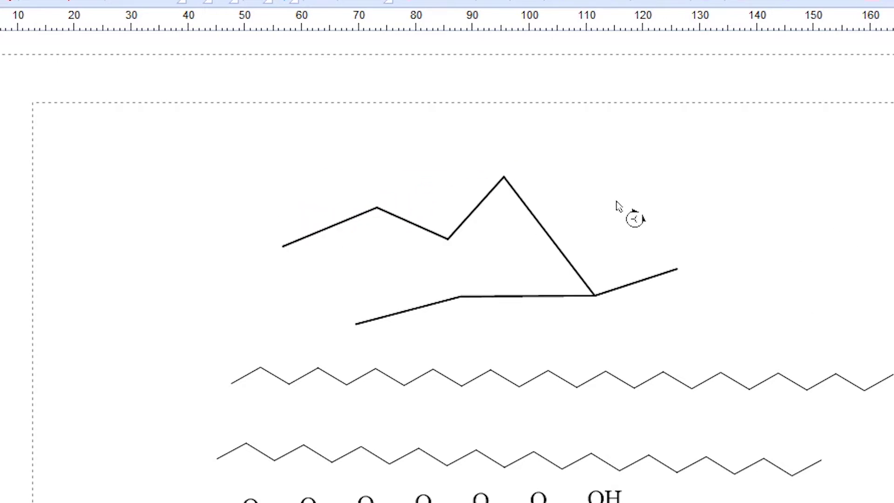
drag(544, 144, 170, 279)
drag(314, 229, 314, 265)
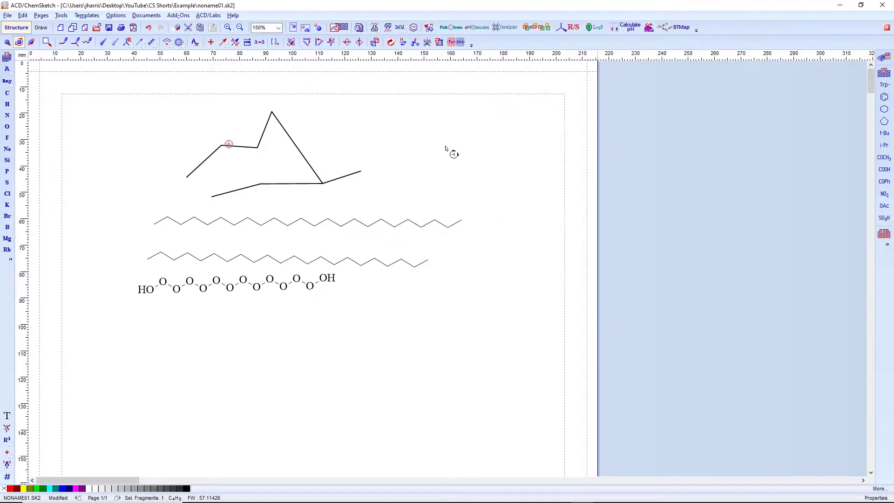
Tidy the top molecule into a clean zigzag with Clean Structure.
click(214, 188)
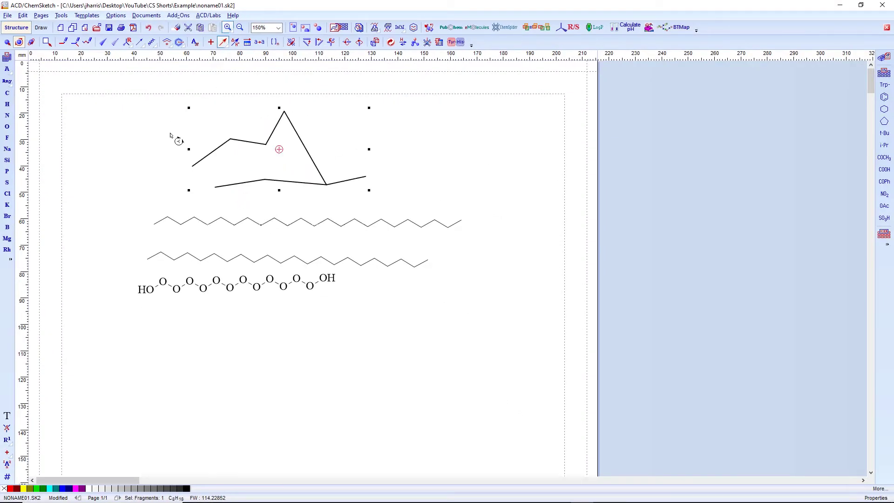
click(432, 166)
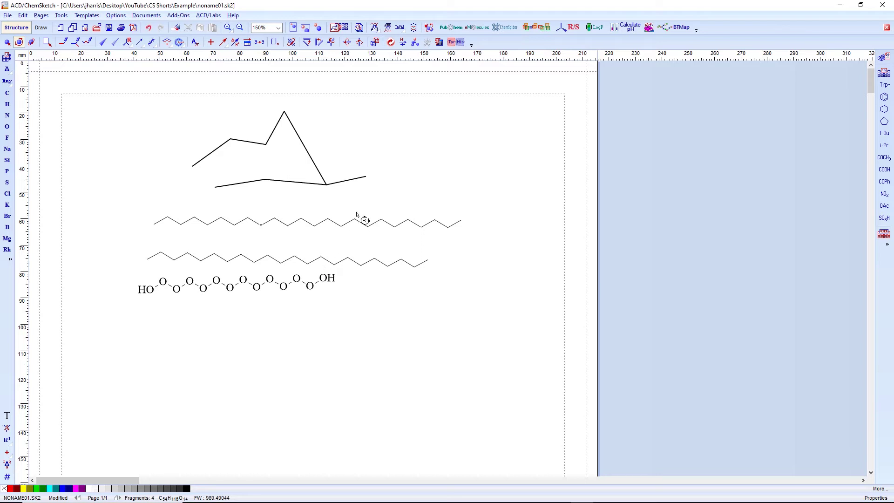
click(390, 43)
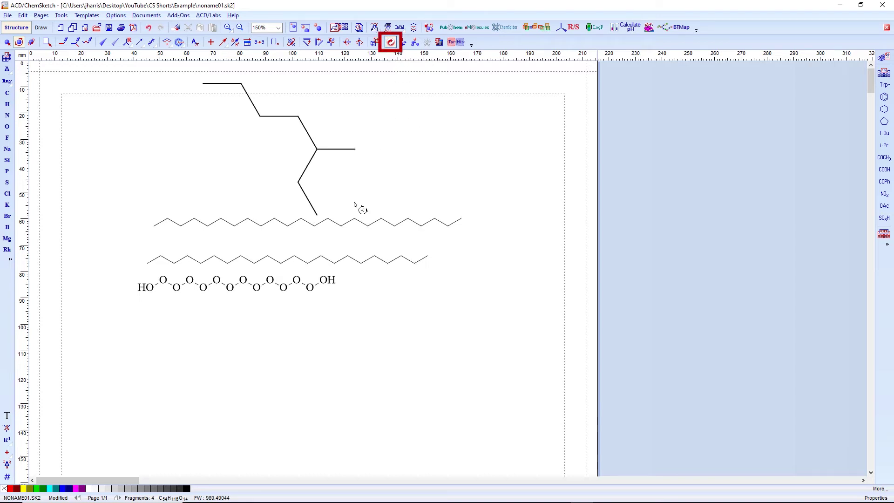
Move the top branched chain below the HO–OH chain.
click(7, 43)
drag(186, 74, 380, 220)
drag(306, 199, 356, 442)
click(455, 357)
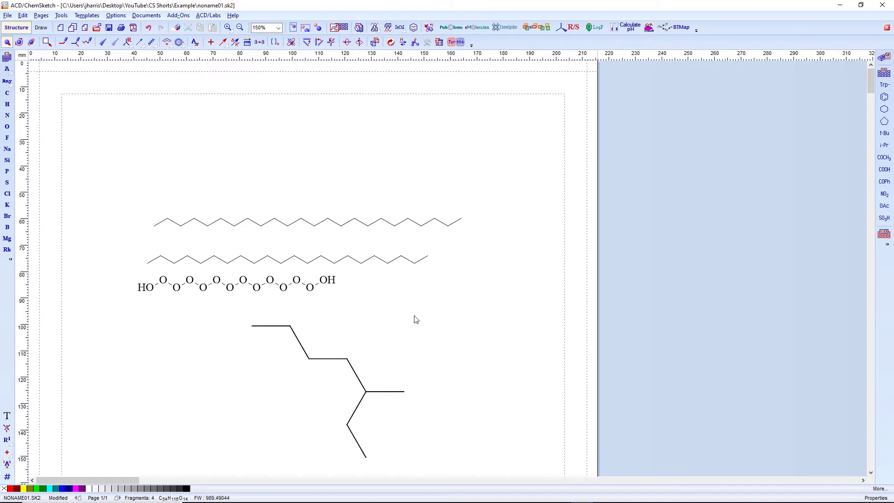
Drag the chain's left-end fragment down and left, bending it into a Z.
drag(414, 315, 222, 380)
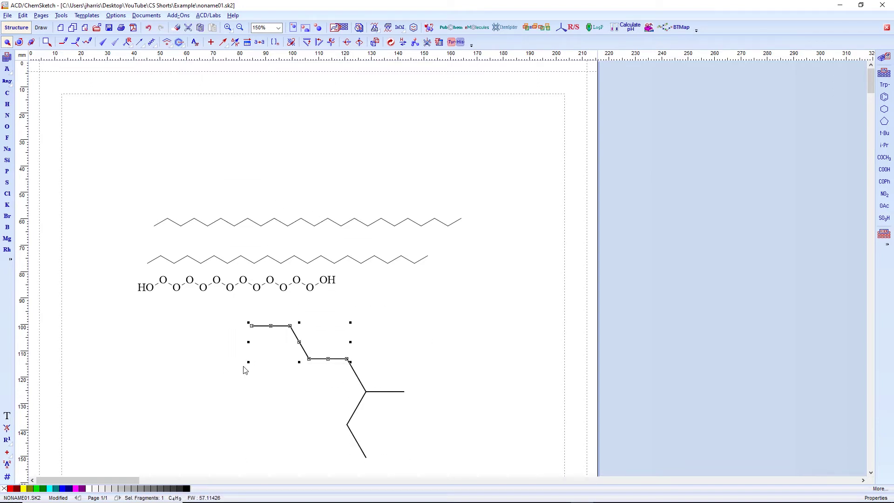
drag(267, 334, 230, 383)
key(Escape)
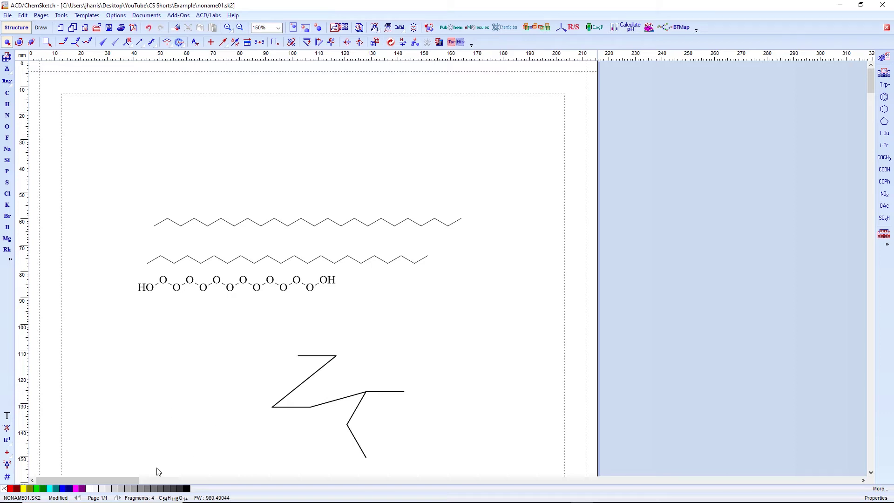
Add a new page and draw a zigzag carbon chain on it.
click(73, 28)
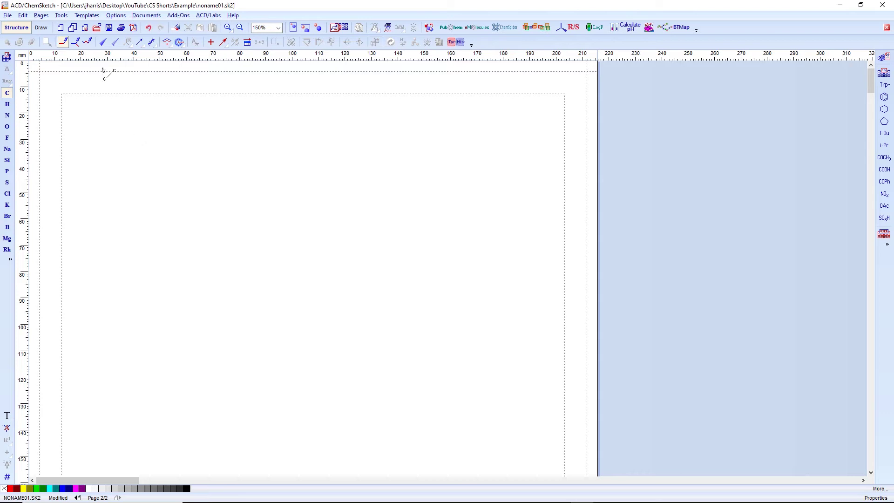
click(75, 42)
drag(136, 217, 367, 210)
Return to page 1, apply Clean Structure, then undo it with Ctrl+Z.
click(92, 498)
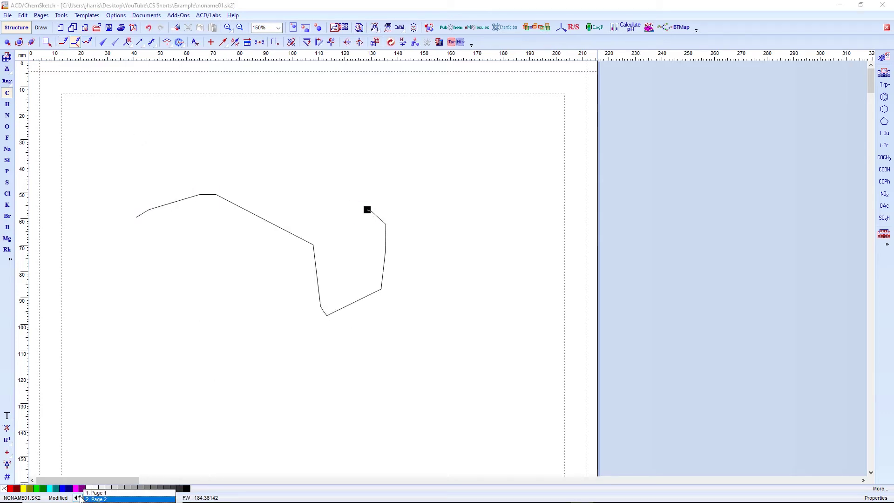
click(79, 498)
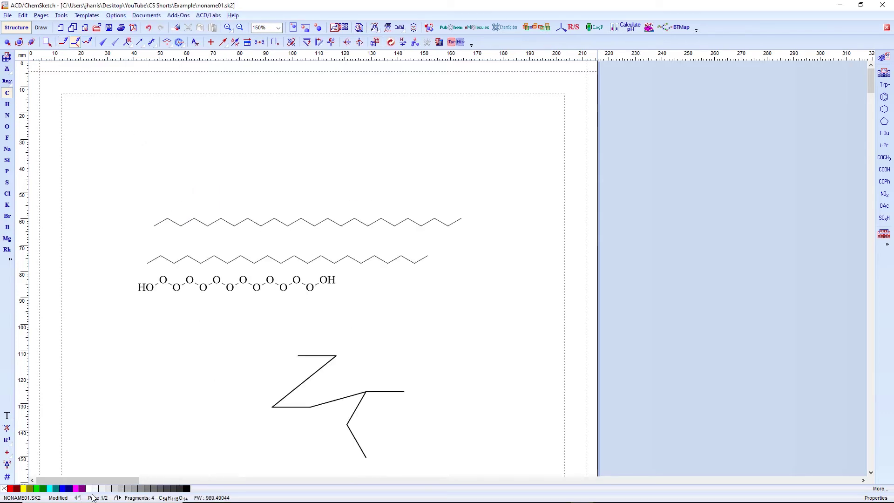
click(391, 43)
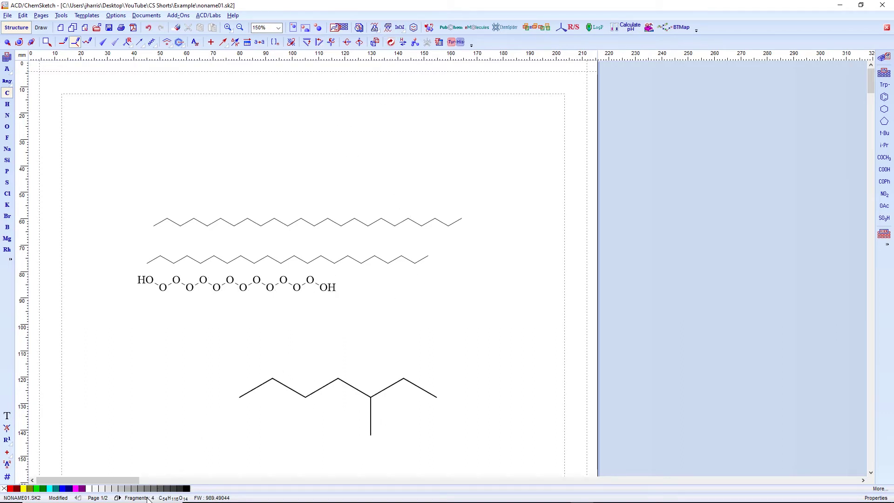
click(118, 498)
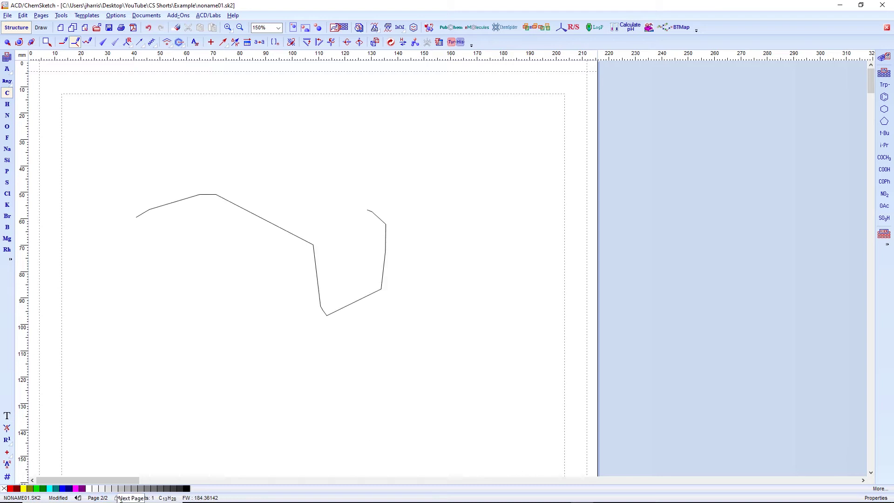
click(77, 498)
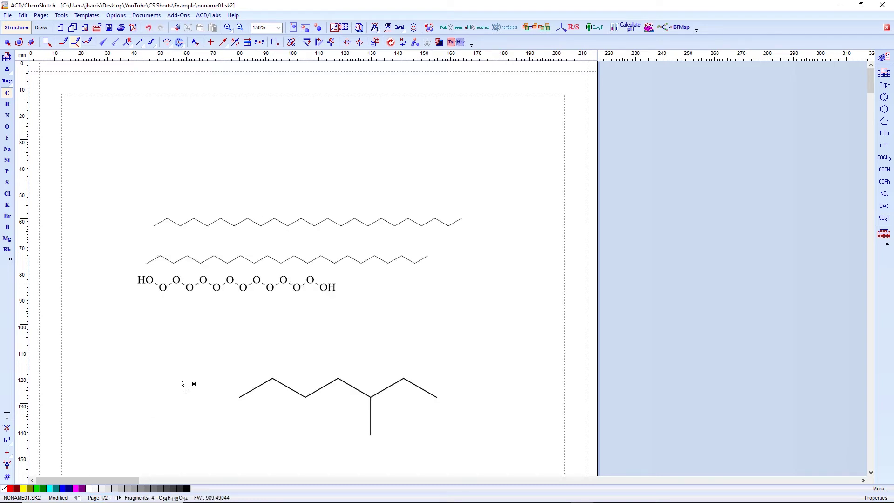
key(ctrl+z)
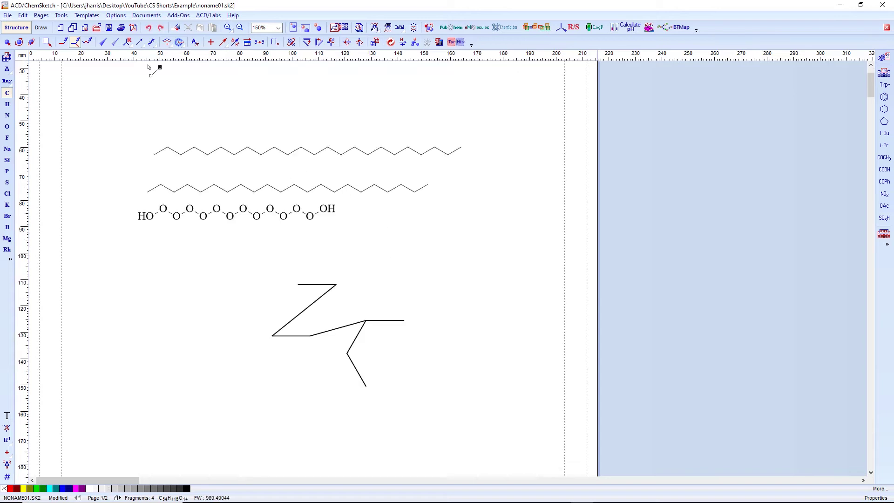
Select the Z-shaped part of the lower structure and clean it into a zigzag.
click(6, 43)
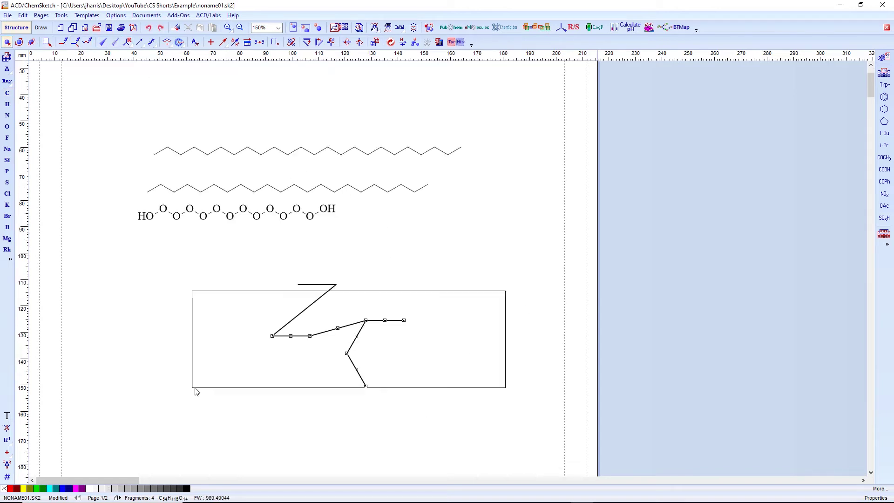
drag(506, 282, 297, 386)
click(481, 295)
drag(438, 289, 343, 415)
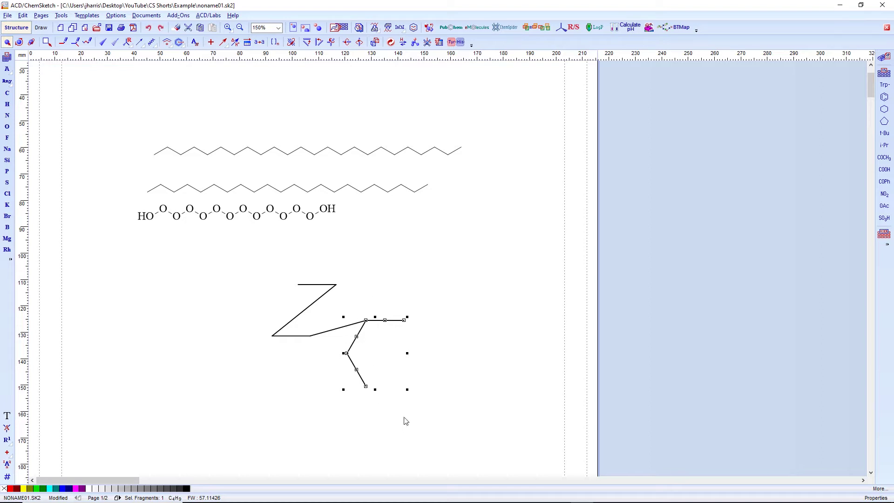
drag(348, 260, 241, 346)
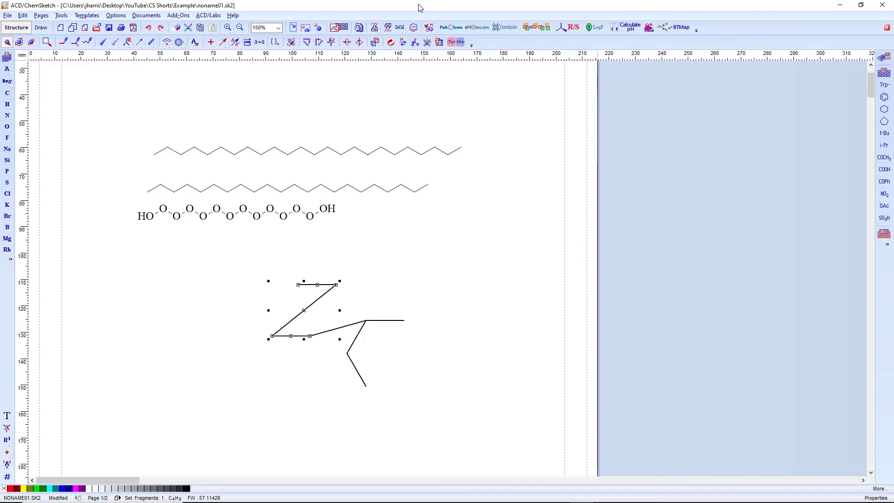
click(391, 42)
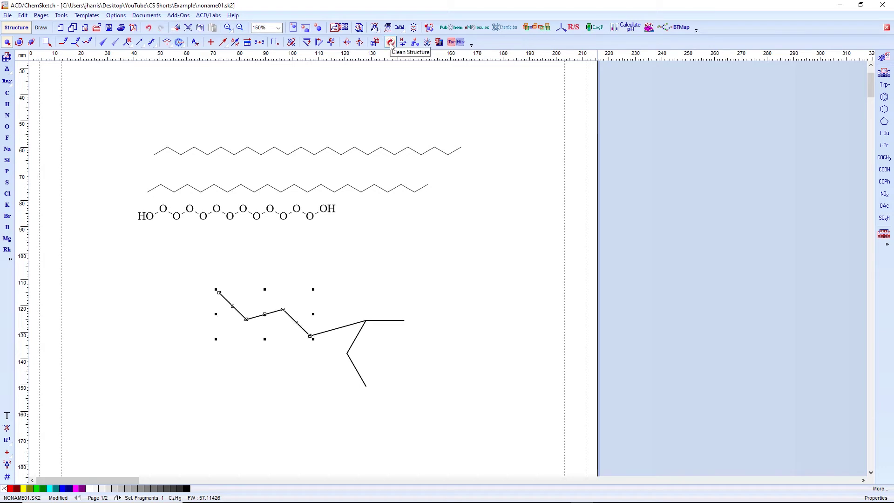
Clean up the whole branched chain's geometry, then select every structure with Ctrl+A.
drag(474, 264, 110, 431)
click(391, 43)
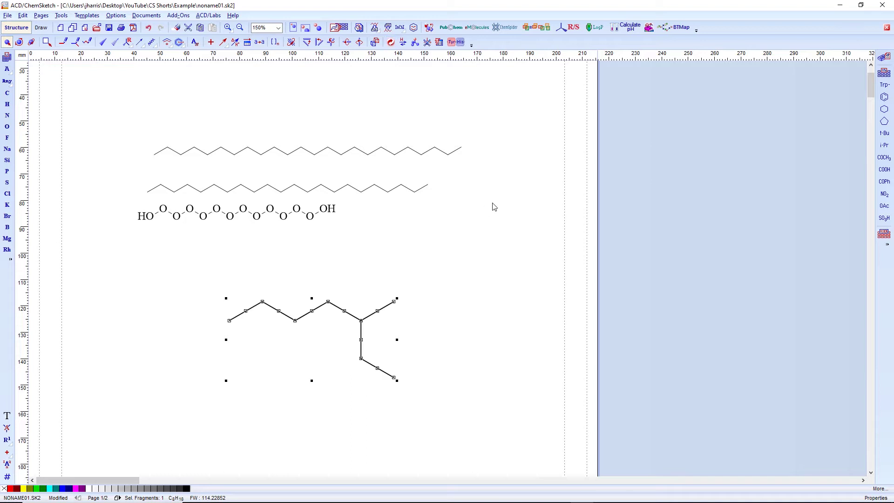
drag(482, 118, 139, 228)
click(490, 260)
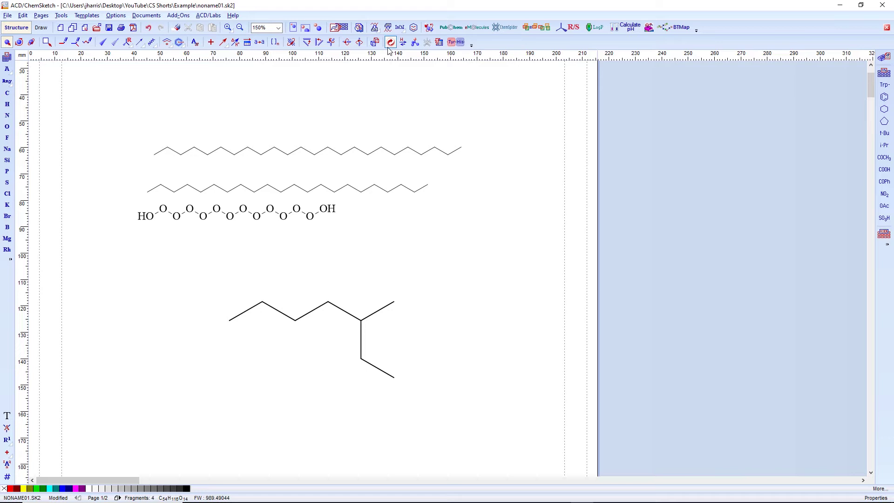
key(ctrl+a)
Deselect everything and box-select only the branched C8H18 alkane.
click(481, 267)
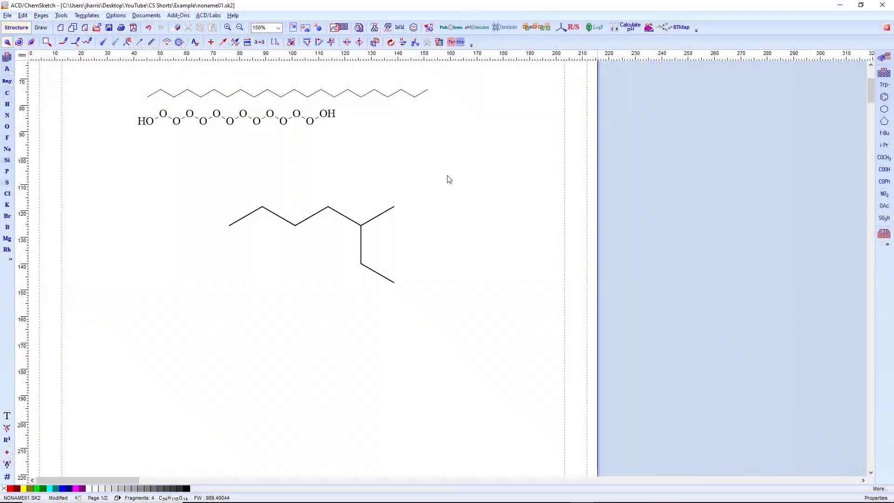
drag(448, 169, 196, 314)
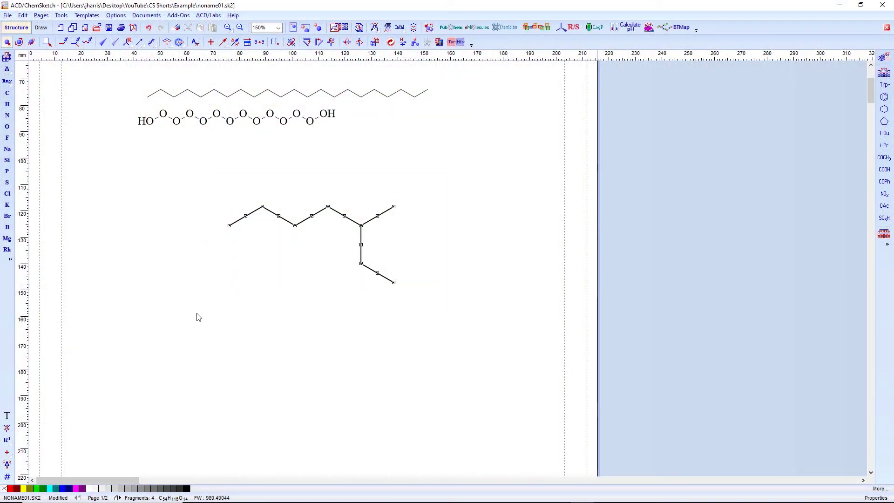
Open the alkane's Properties dialog beside it and label all carbons, including the terminal ones.
double_click(340, 217)
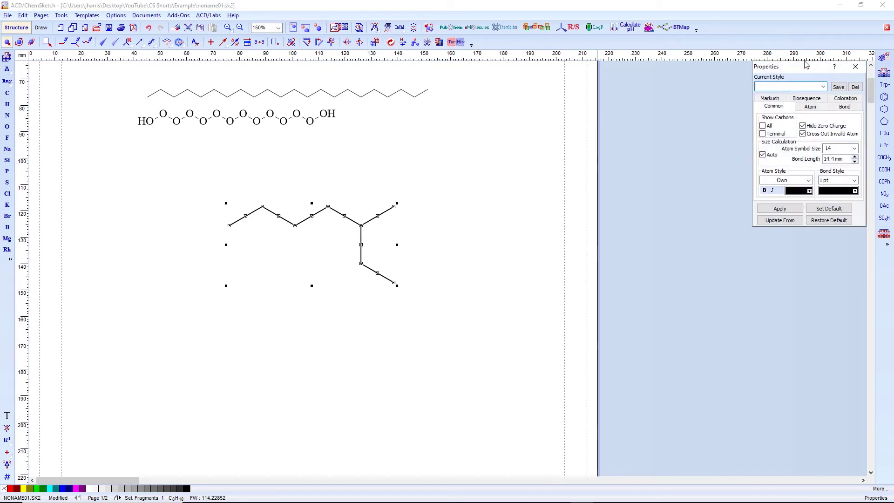
drag(808, 65, 470, 178)
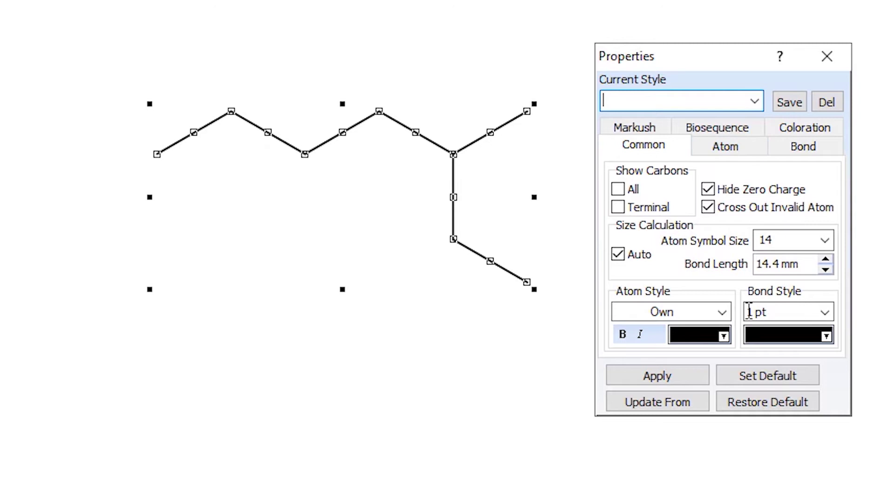
click(618, 190)
click(619, 205)
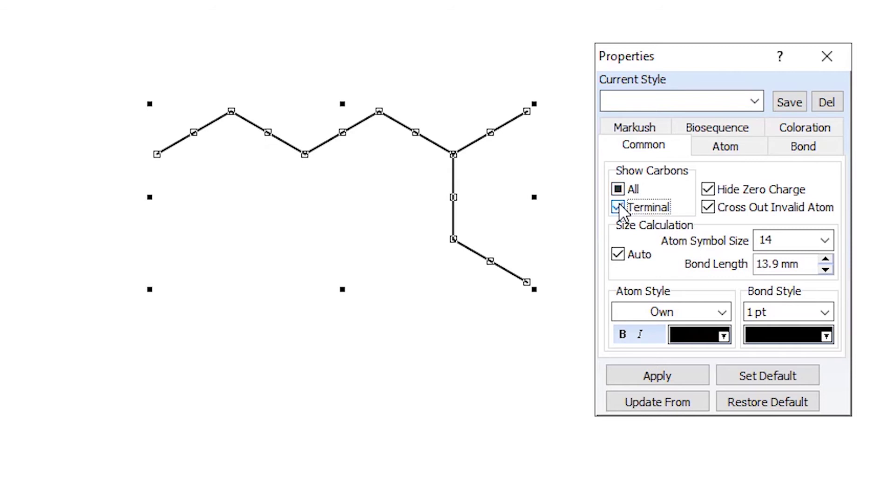
click(657, 376)
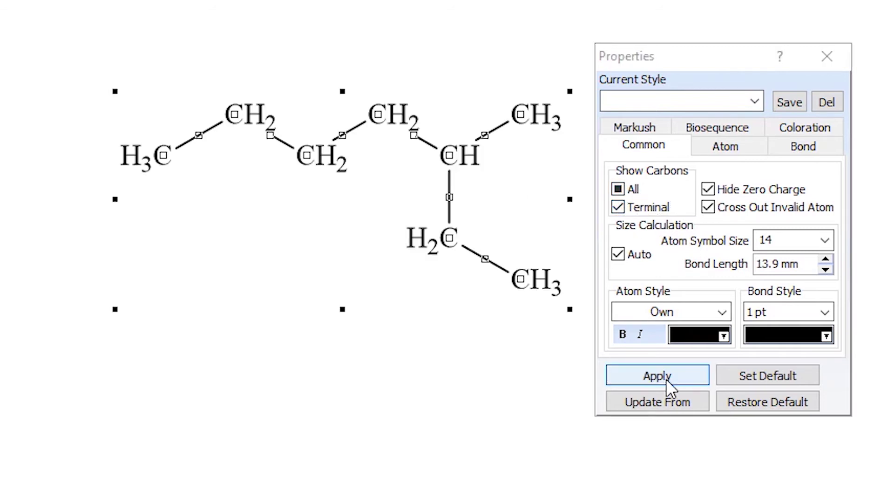
Toggle the carbon labelling options again, settling on terminal-only carbon labels.
click(619, 192)
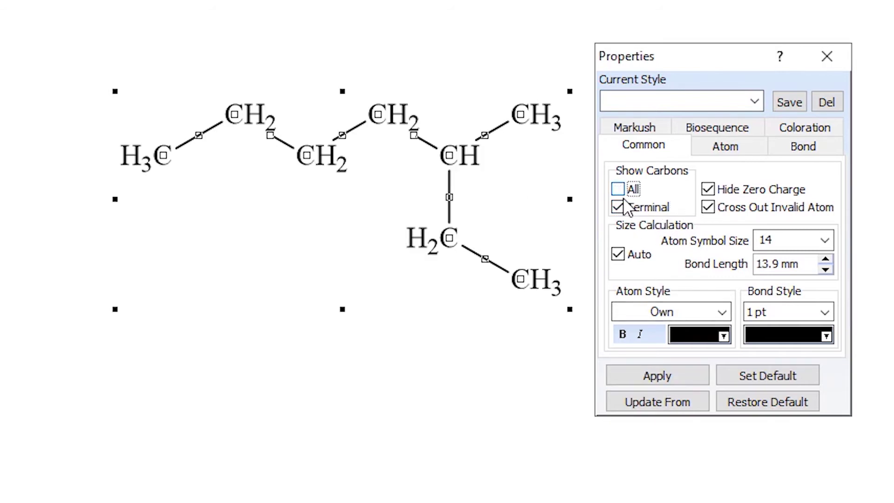
click(618, 190)
click(672, 371)
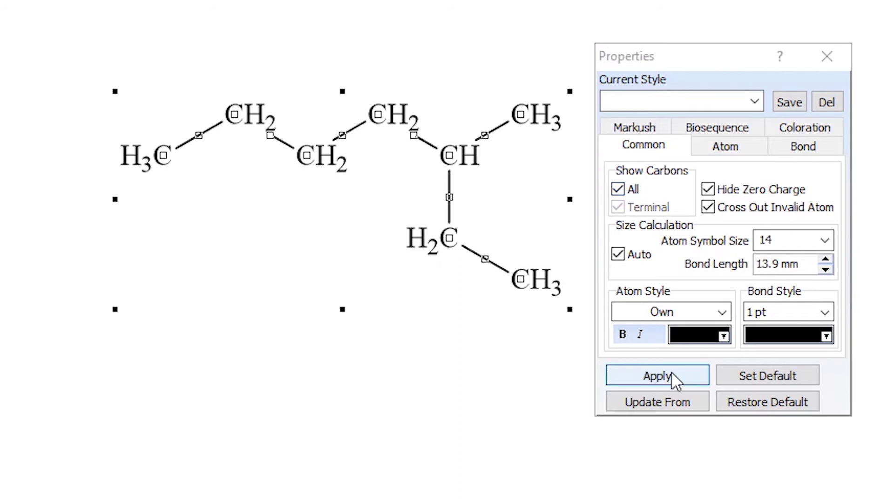
click(619, 189)
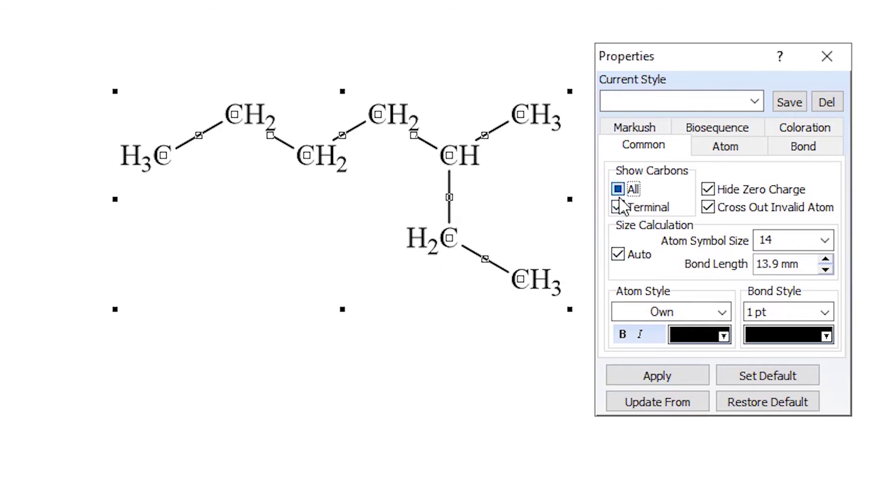
click(619, 205)
click(655, 378)
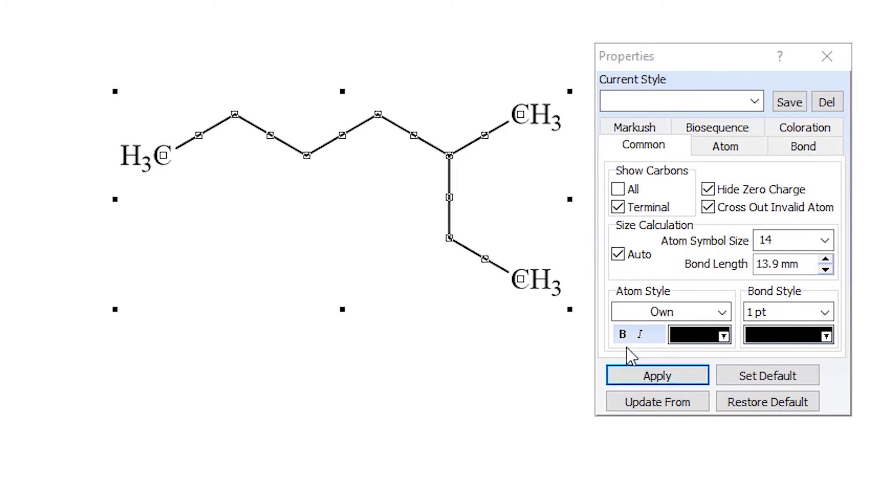
Uncheck Hide Zero Charge to preview 0 charges on every carbon, then undo back to the skeletal chain.
click(326, 409)
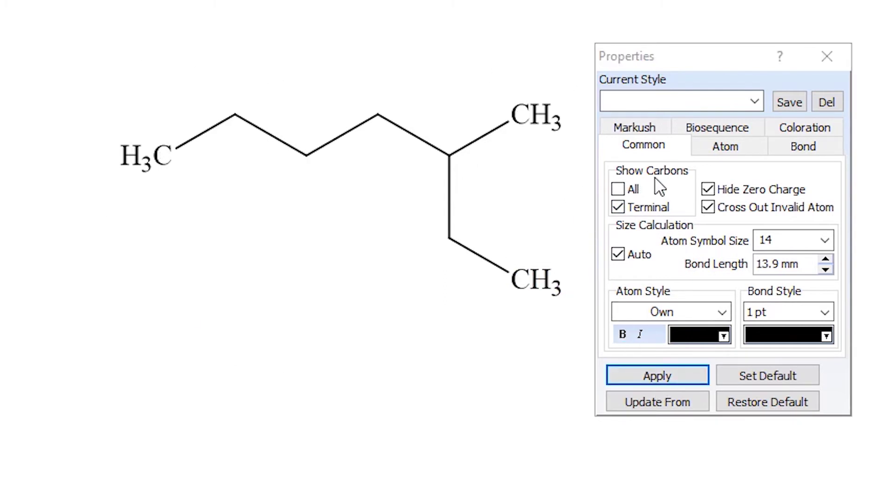
drag(63, 70, 573, 387)
click(383, 416)
click(707, 190)
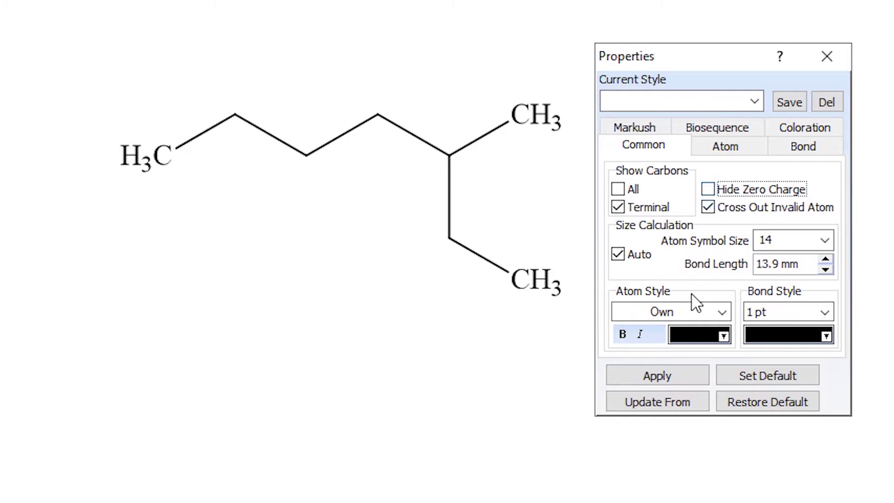
click(669, 375)
drag(27, 35, 559, 321)
click(669, 375)
click(404, 379)
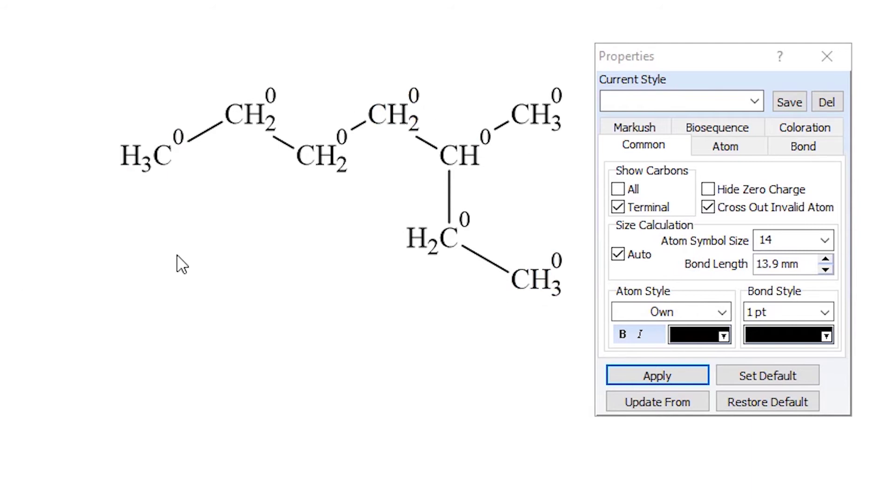
key(ctrl+z)
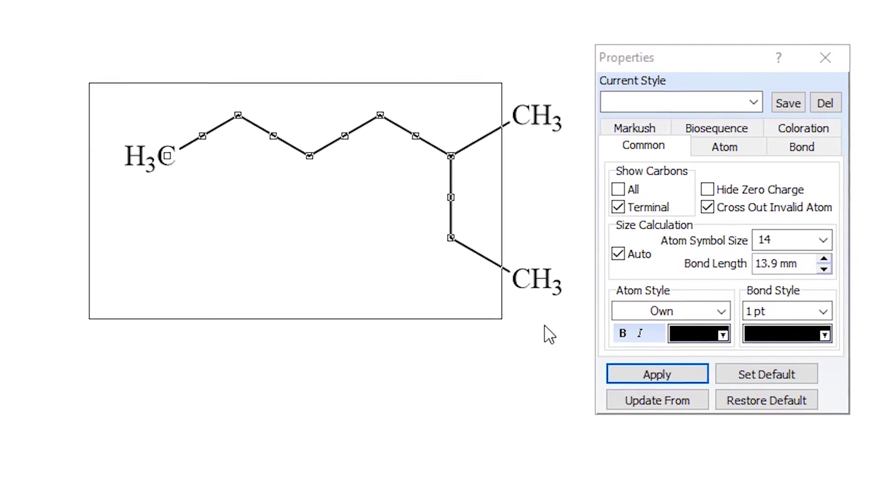
Apply Trebuchet MS as the atom label font, keeping label size 14.
click(721, 147)
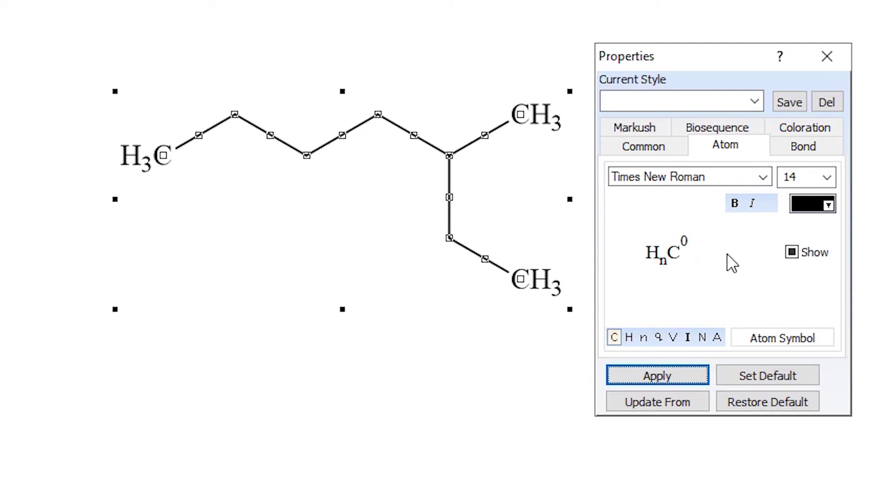
click(762, 177)
click(732, 278)
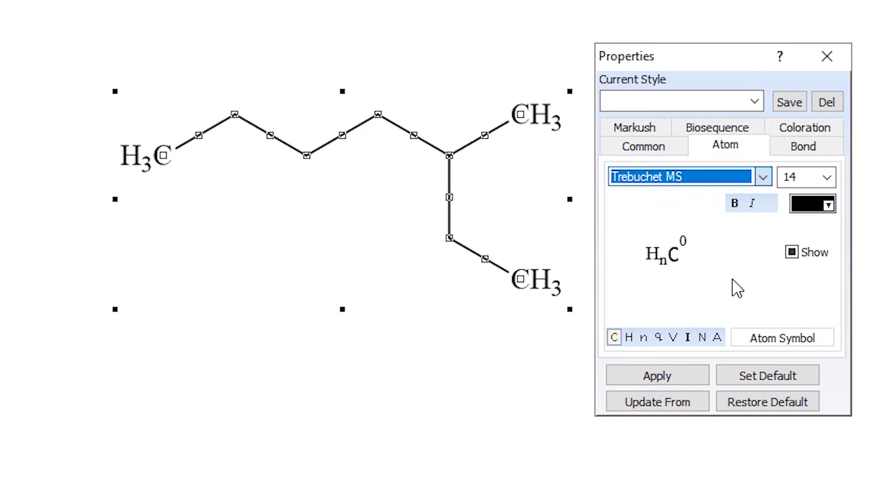
click(698, 373)
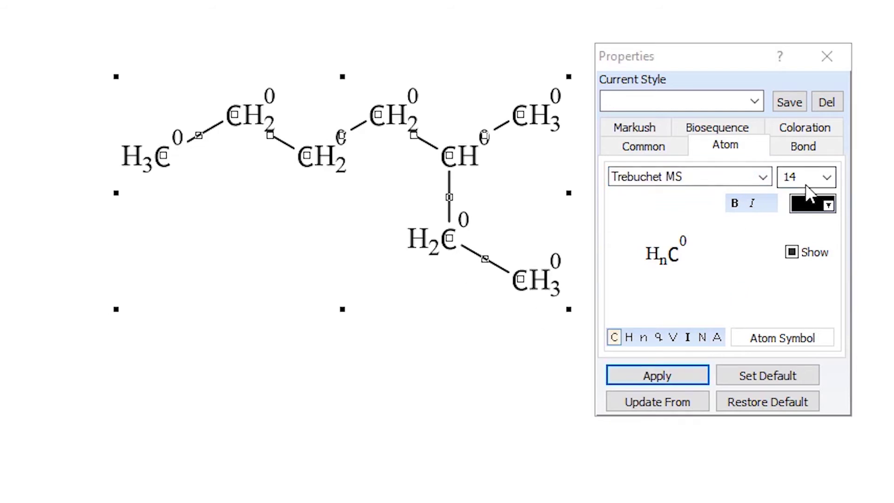
click(827, 177)
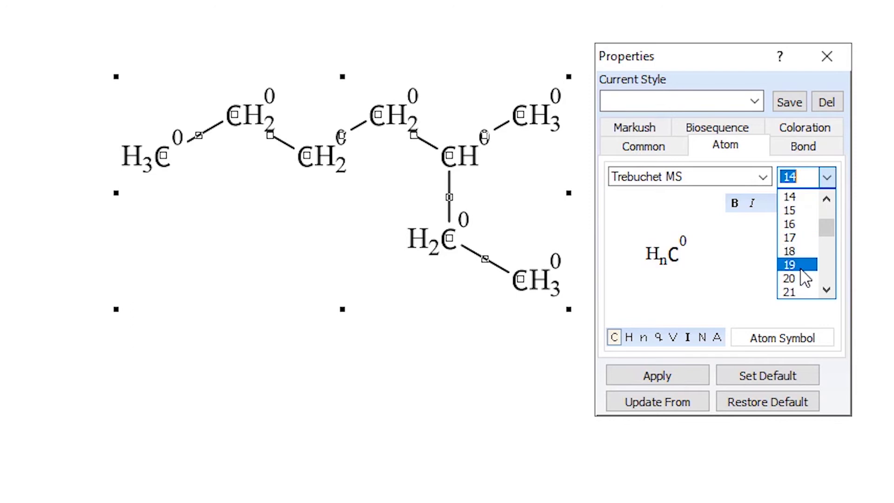
click(738, 260)
click(675, 144)
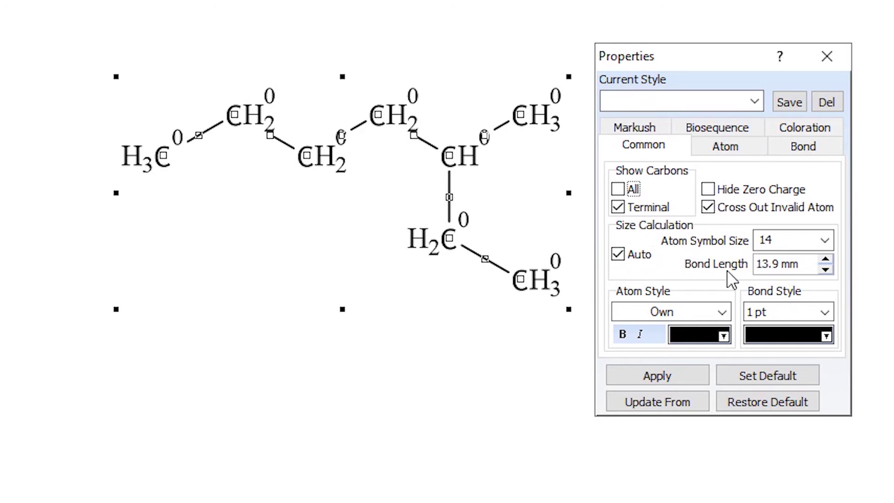
Select the left part of the chain and shorten its bonds to 12 mm.
click(724, 148)
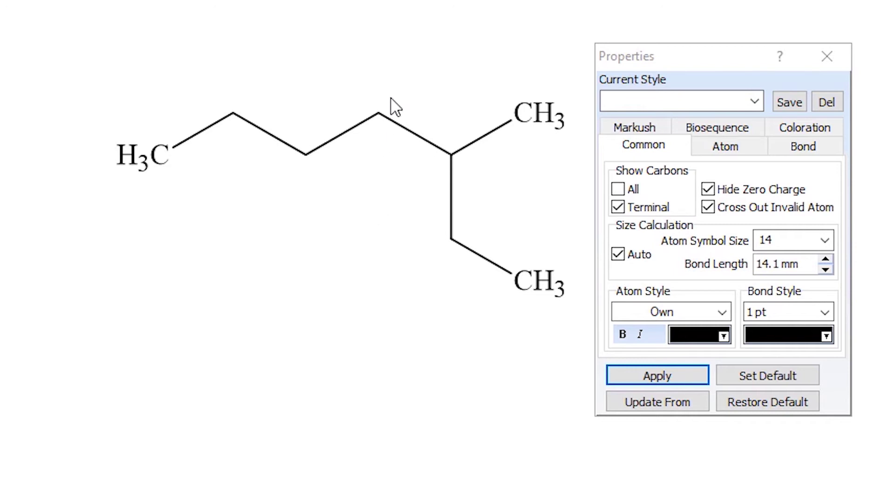
drag(427, 65, 50, 243)
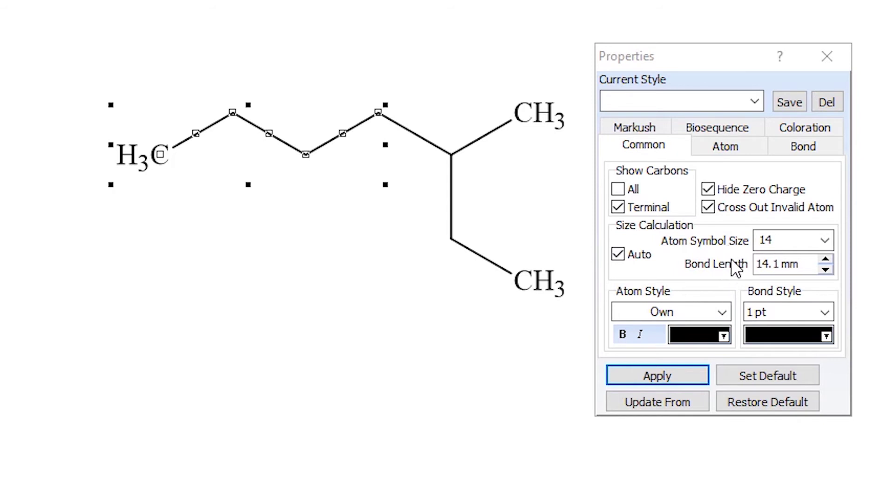
click(825, 269)
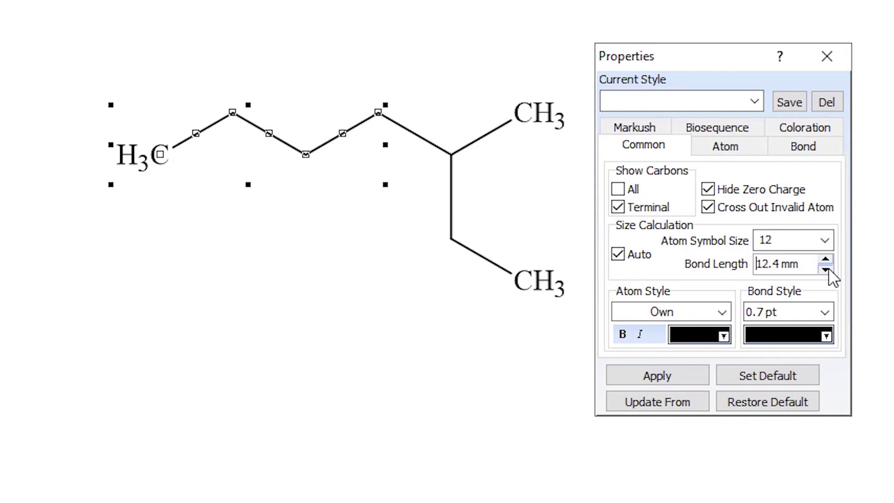
click(827, 269)
click(827, 270)
click(701, 376)
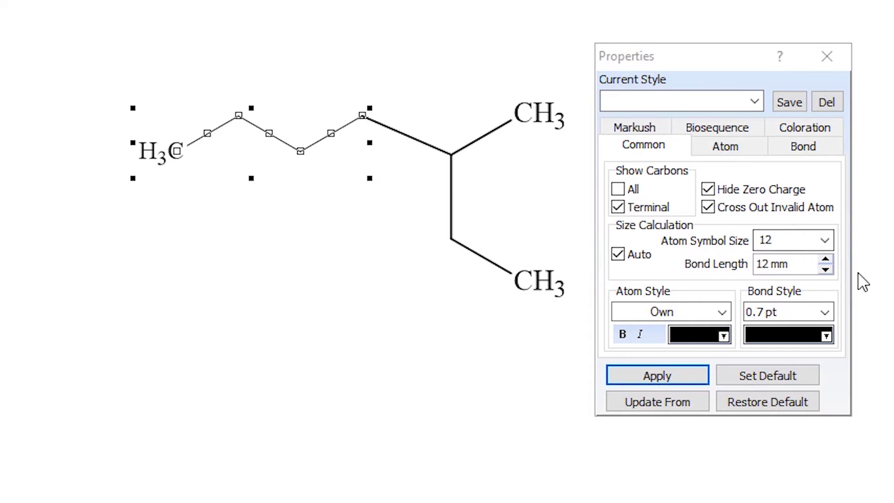
Turn off Auto sizing and reduce the left chain's bond length to 9 mm.
click(368, 310)
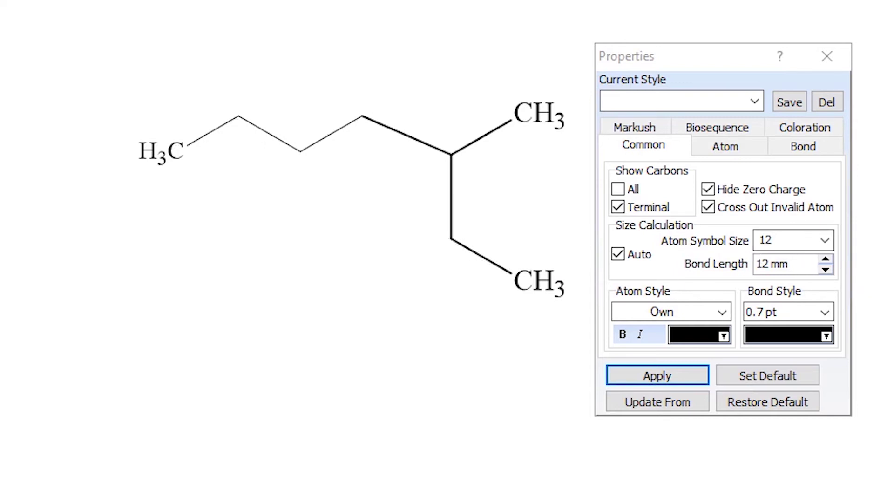
drag(104, 77, 391, 280)
click(631, 256)
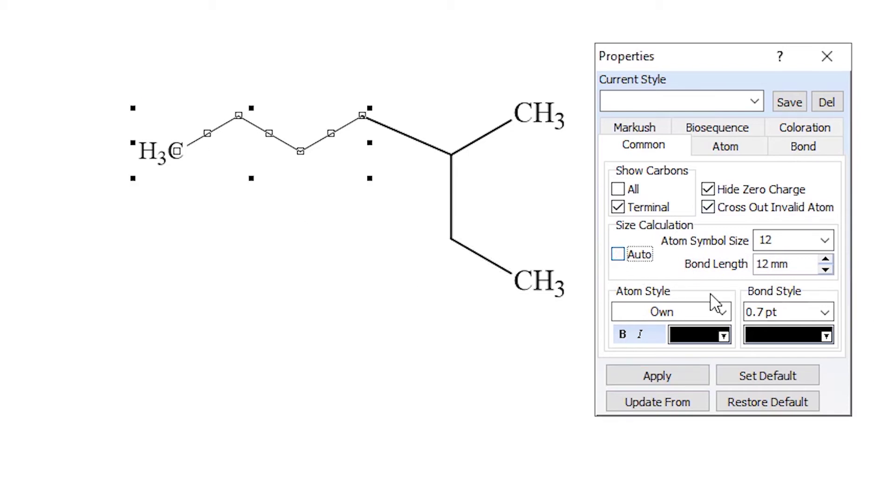
click(825, 270)
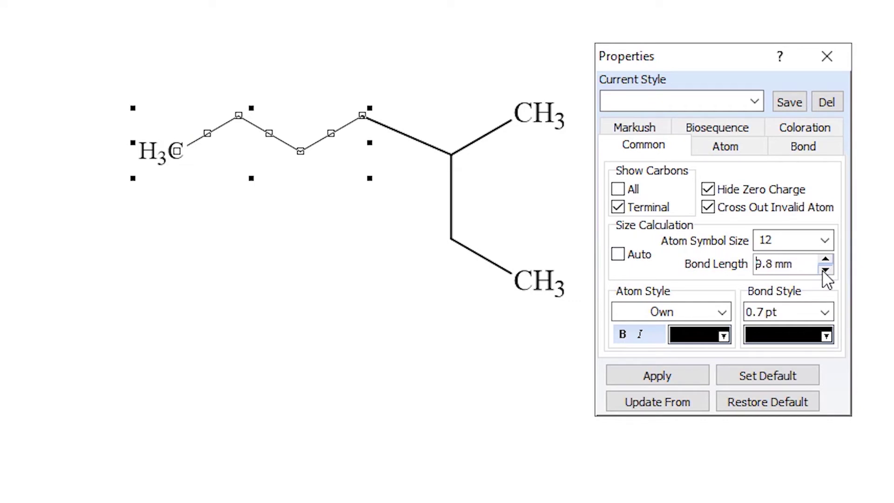
click(826, 270)
click(658, 374)
Give the left chain's H3C label atom symbol size 15.
click(100, 294)
click(198, 145)
click(260, 304)
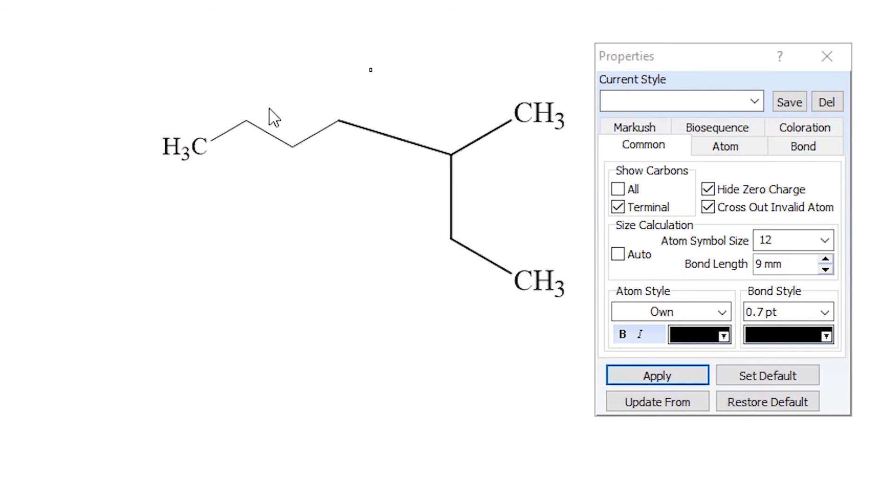
drag(36, 262, 368, 105)
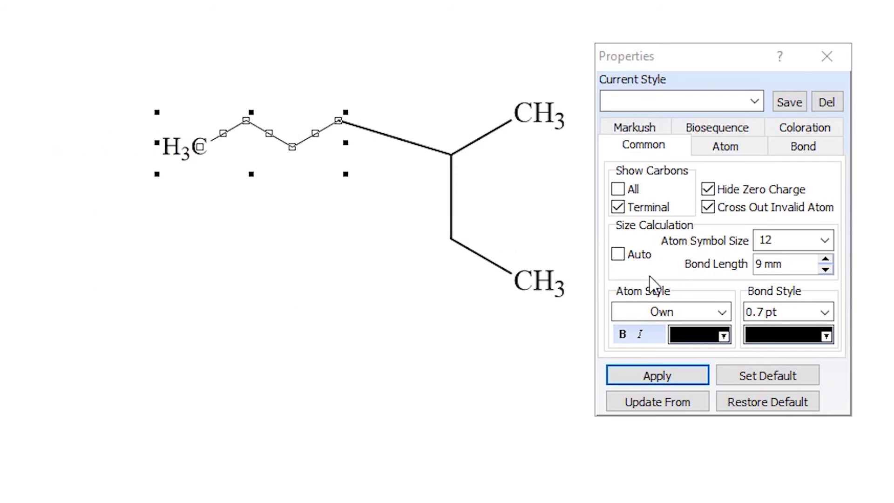
click(824, 241)
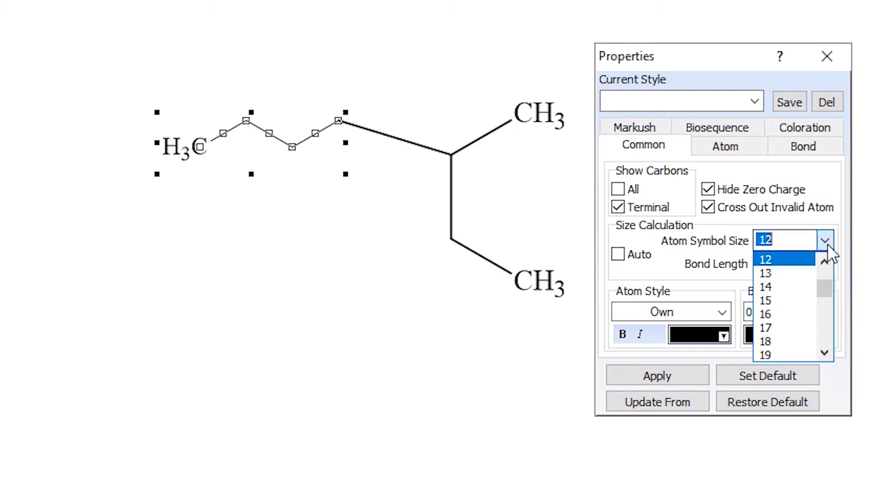
click(791, 298)
click(700, 368)
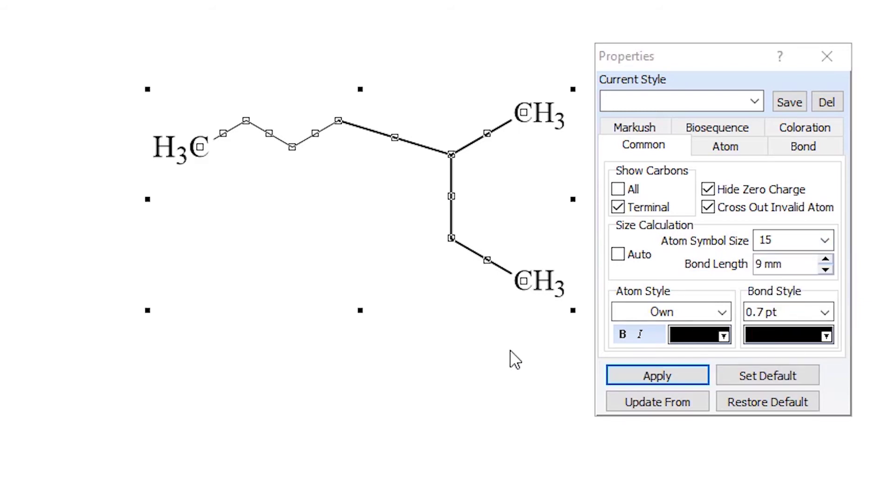
click(491, 406)
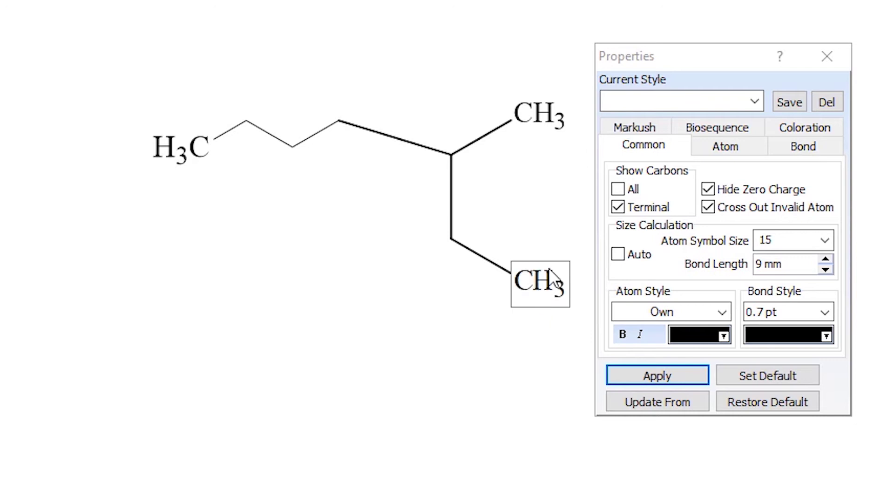
Colour the lower ethyl group's CH3 label blue.
drag(562, 205, 373, 345)
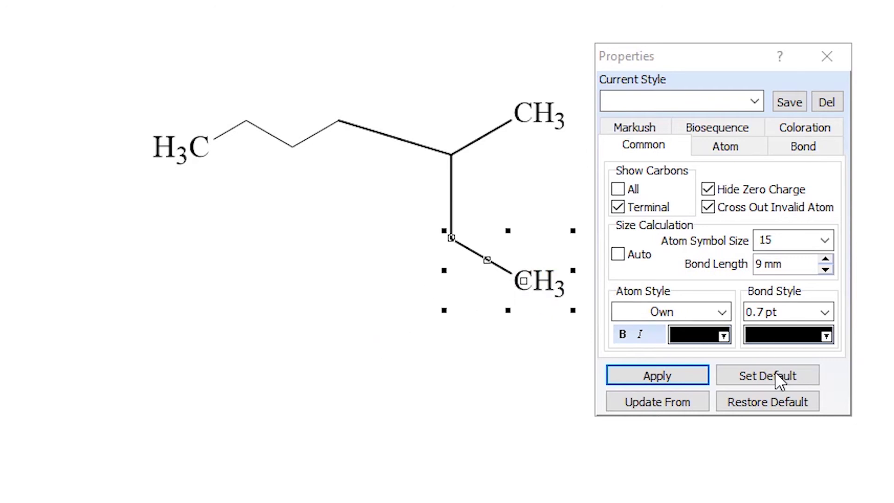
click(729, 337)
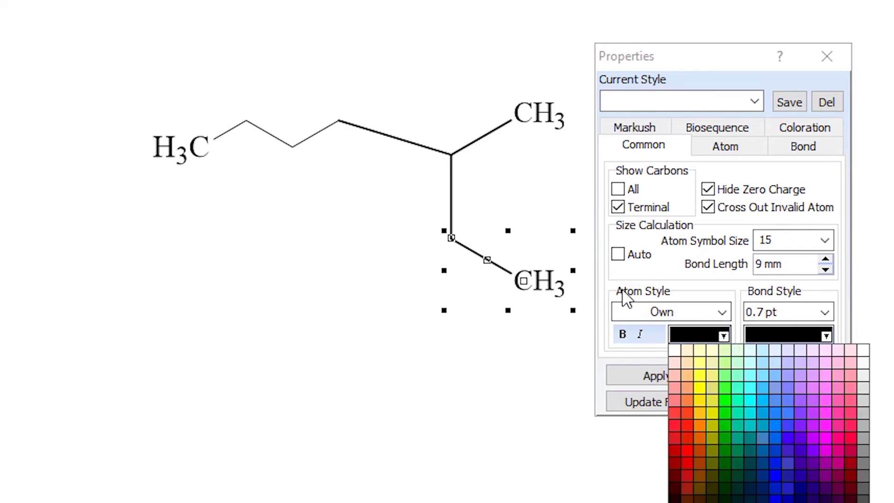
click(778, 479)
click(670, 379)
click(554, 375)
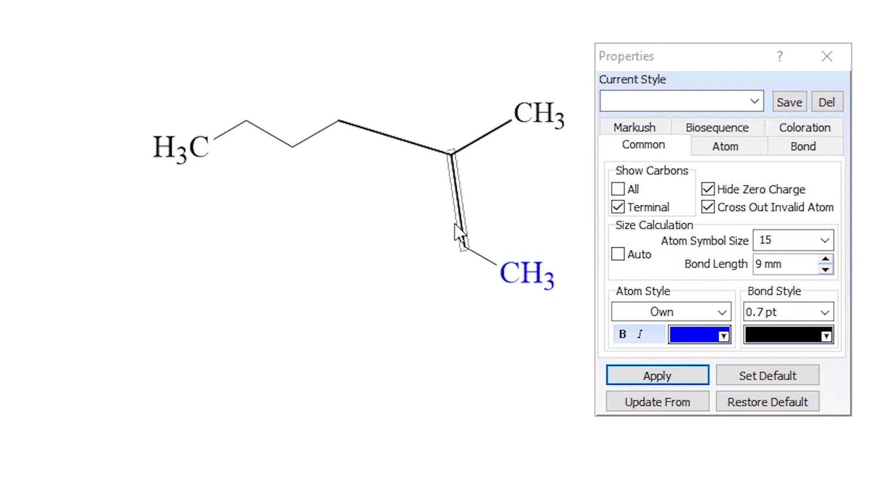
click(632, 365)
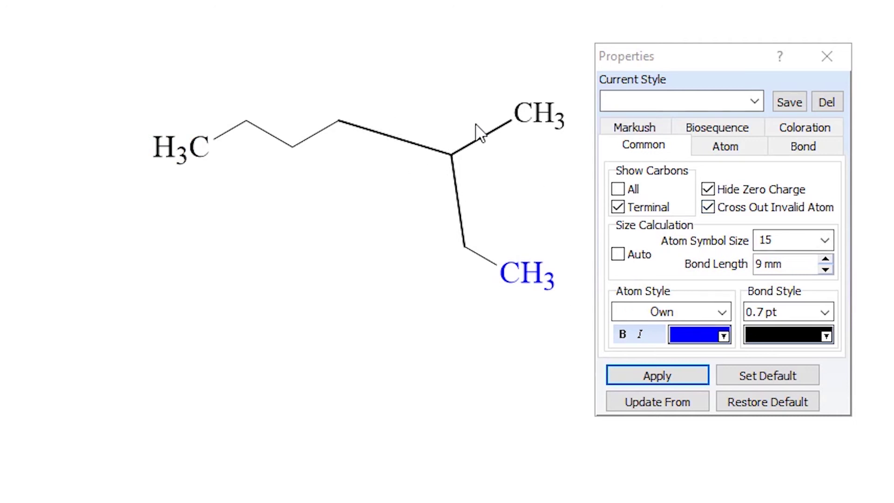
Make the chain's bonds red.
drag(223, 93, 454, 211)
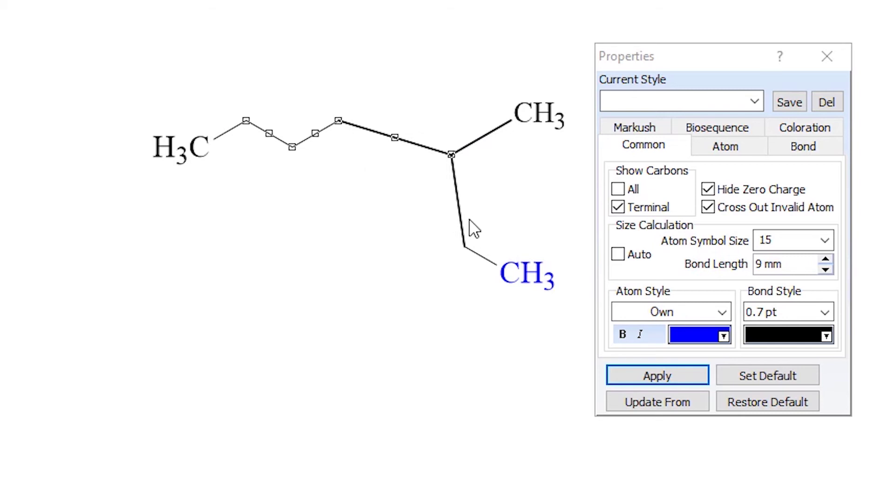
click(826, 336)
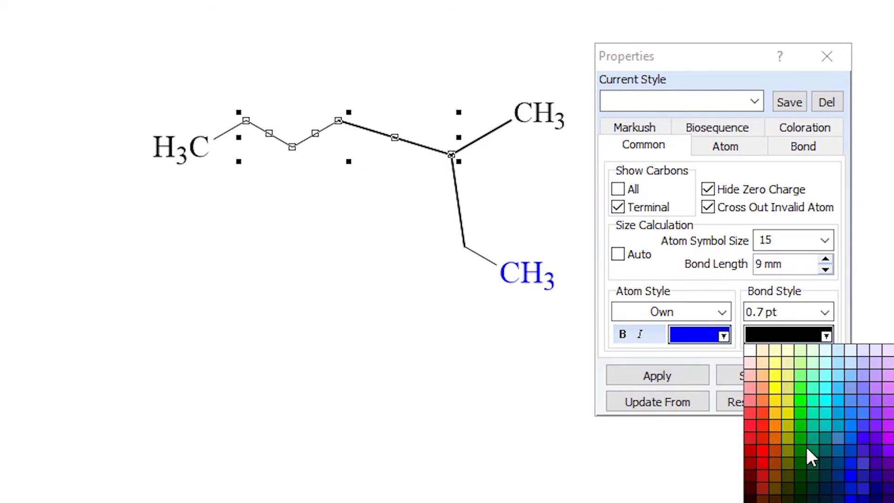
click(767, 464)
click(637, 378)
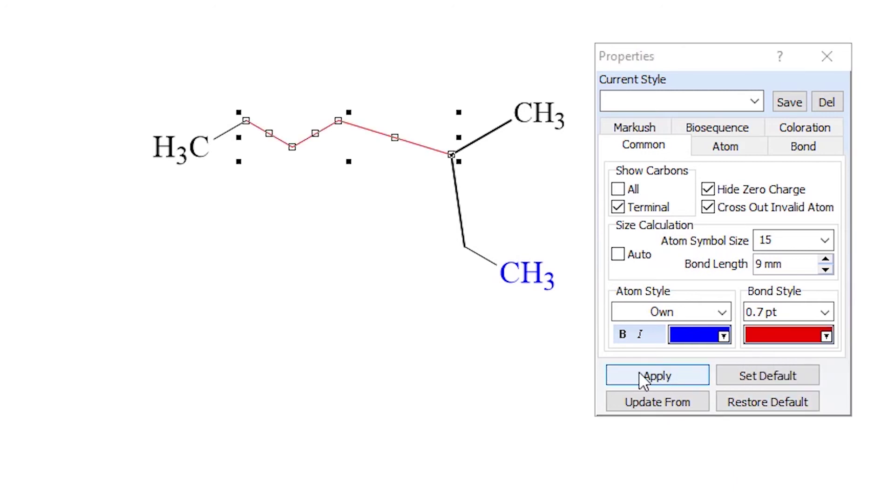
click(120, 364)
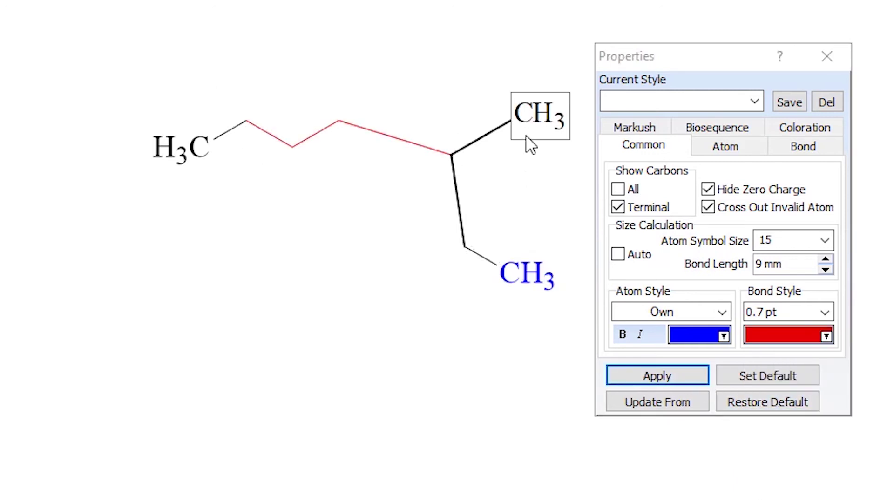
Make the whole molecule's atom labels bold italic.
drag(572, 26, 2, 379)
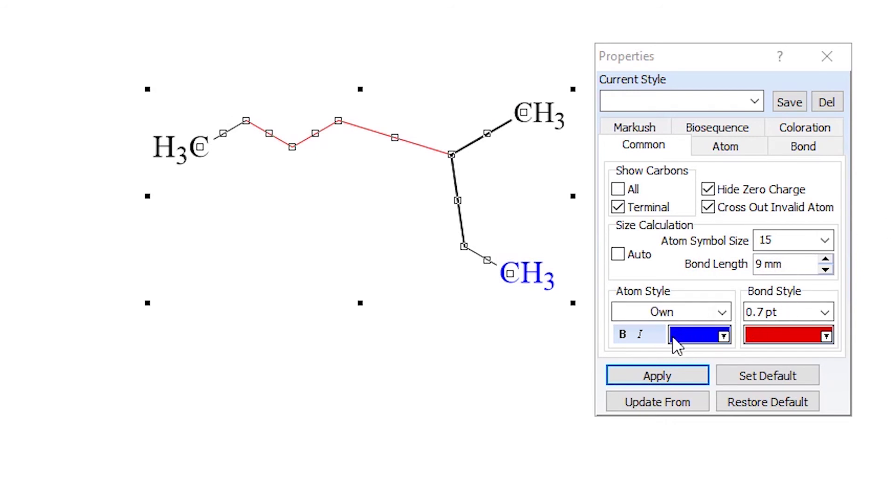
click(623, 334)
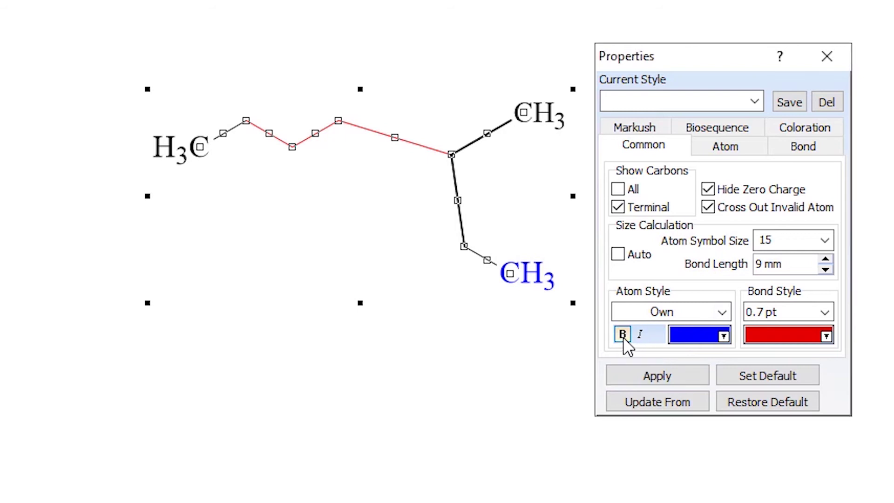
click(654, 374)
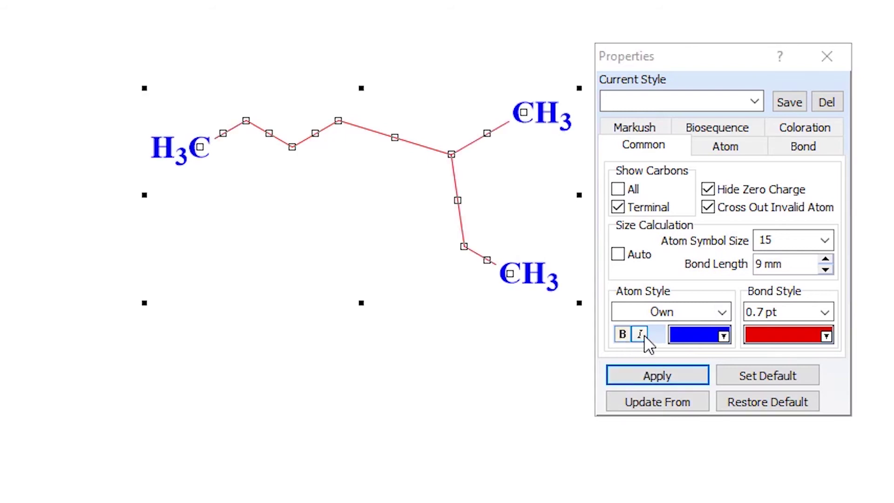
click(640, 334)
click(656, 374)
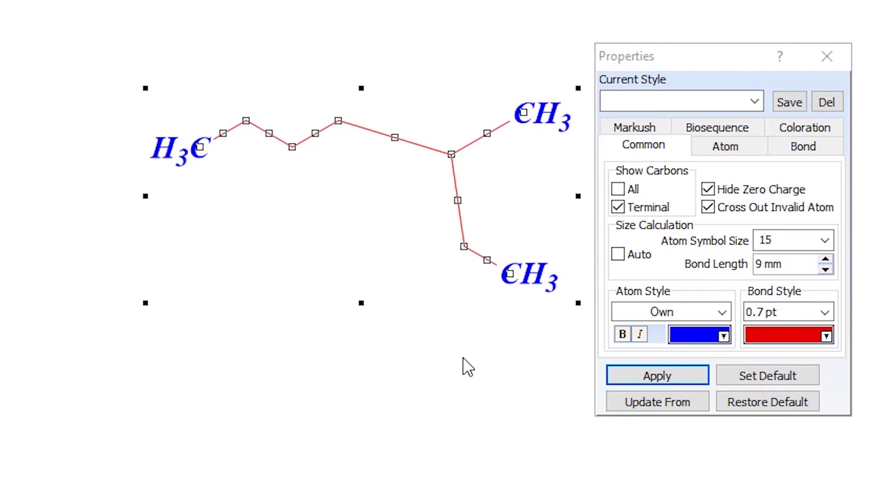
click(482, 377)
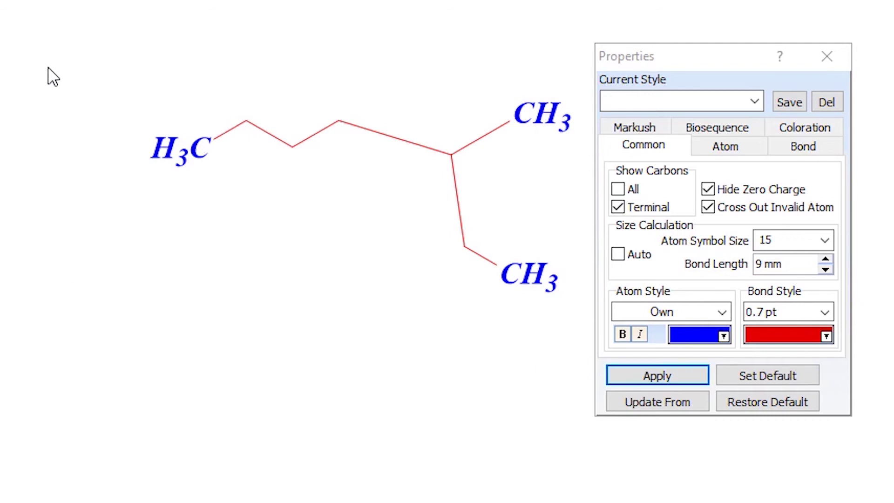
drag(65, 50, 582, 387)
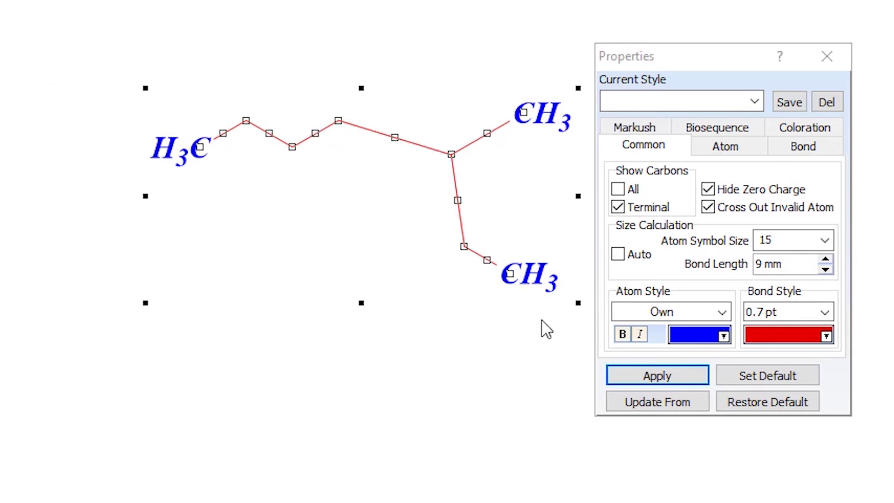
Apply the ACS Style preset and redraw the molecule as a regular zigzag with Ctrl+Shift+K.
click(755, 102)
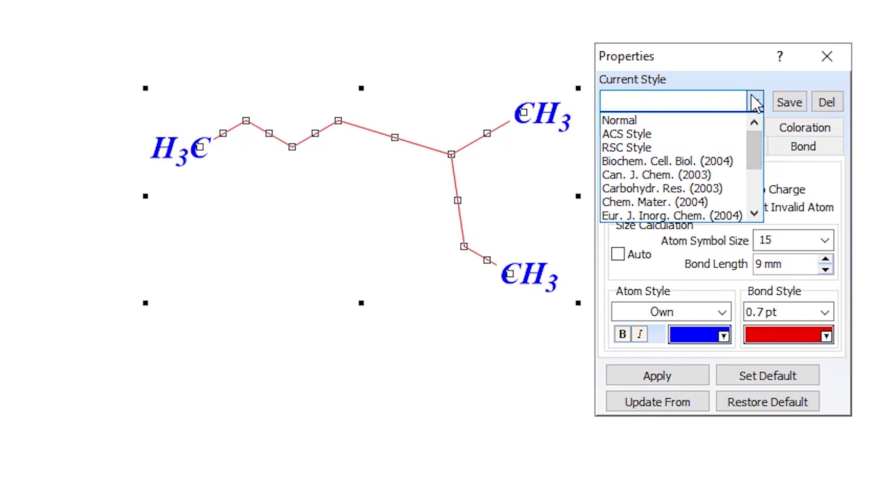
click(706, 142)
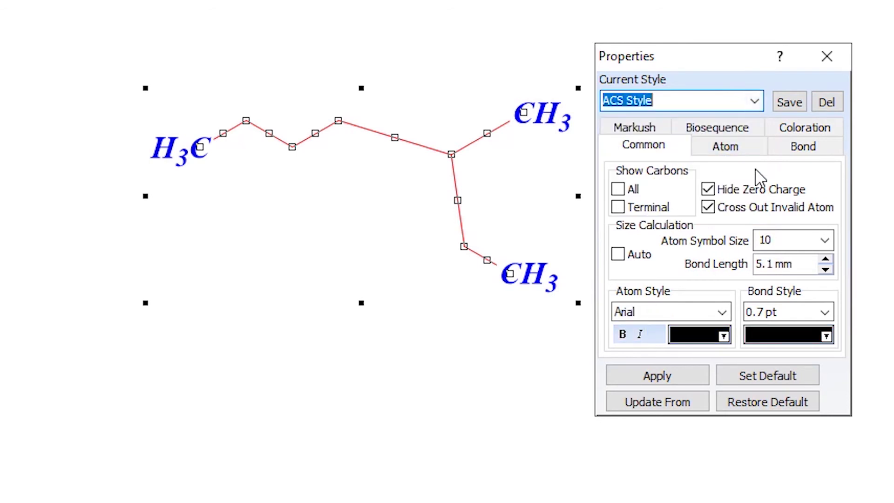
click(672, 375)
click(443, 383)
drag(510, 78, 159, 300)
key(ctrl+shift+k)
click(365, 160)
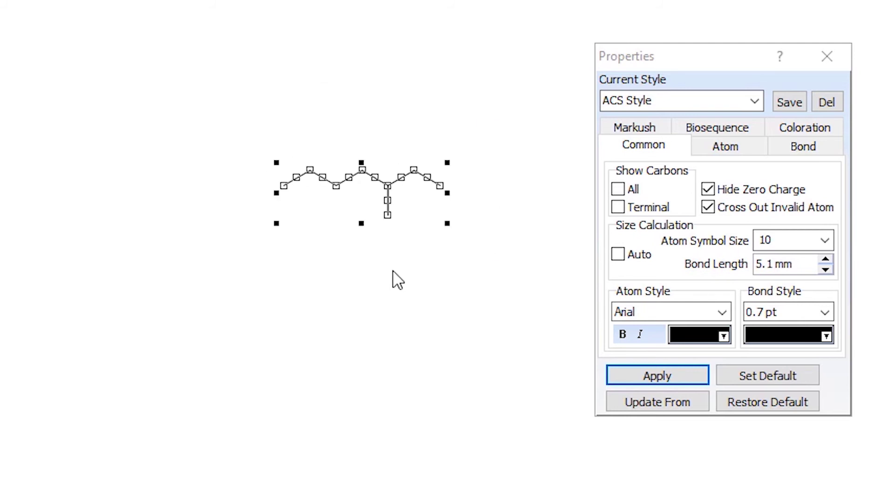
drag(469, 145, 214, 285)
Browse the journal presets and restyle the molecule with Helv. Chim. Acta (2004).
click(755, 101)
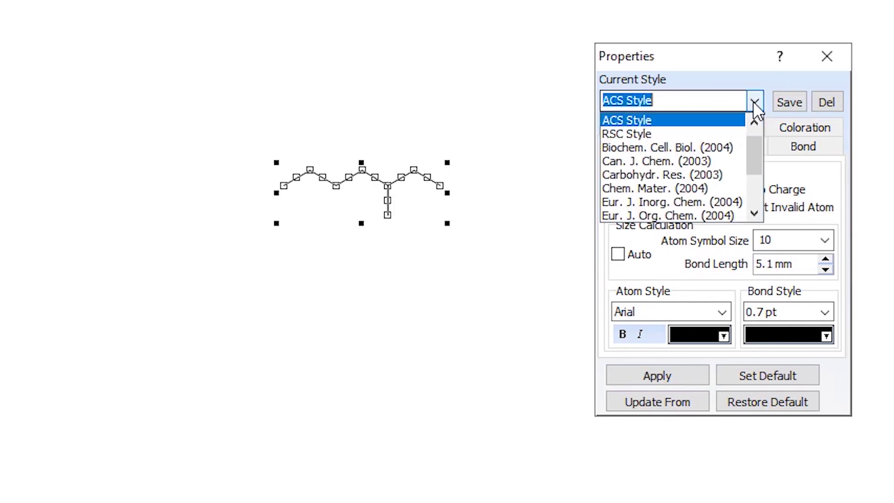
click(755, 101)
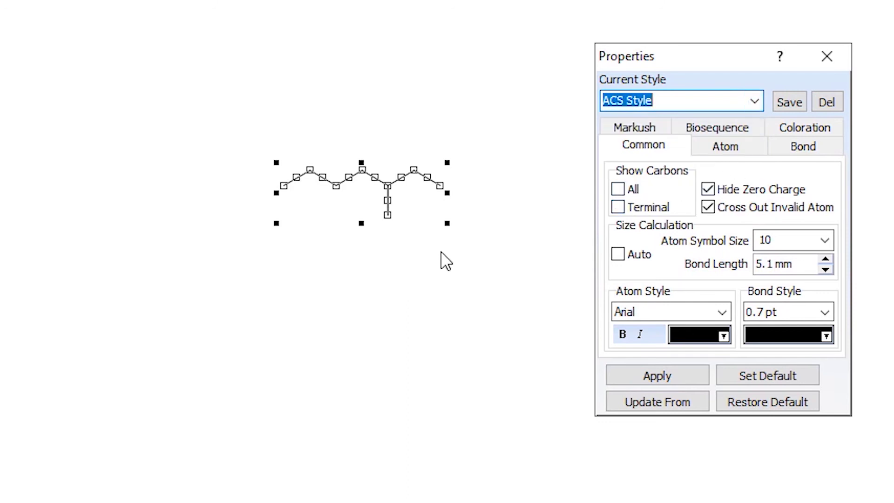
click(753, 106)
scroll(731, 202, down, 2)
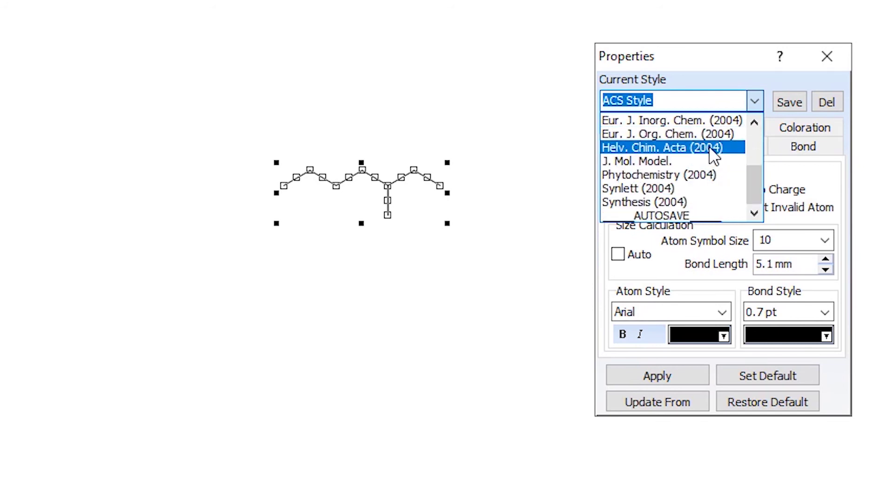
key(Escape)
click(657, 375)
Reselect the molecule and return it to the Normal style.
click(545, 303)
drag(522, 133, 240, 257)
click(755, 101)
scroll(698, 195, up, 3)
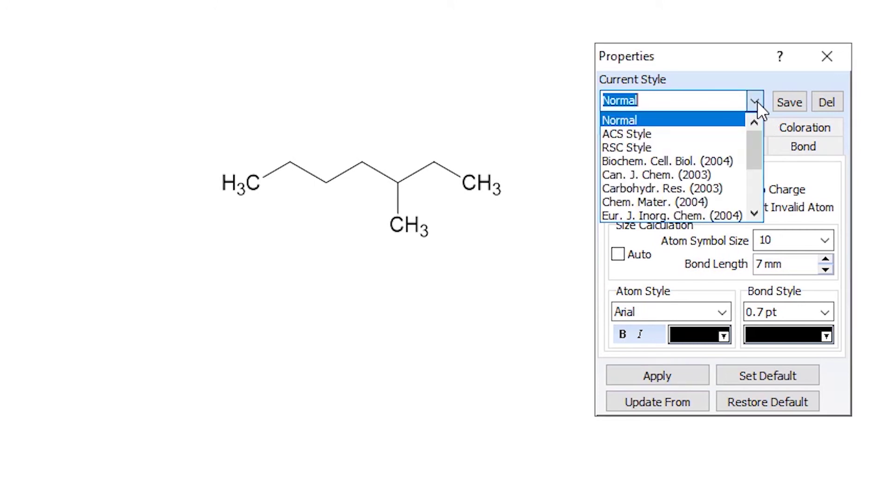
click(757, 102)
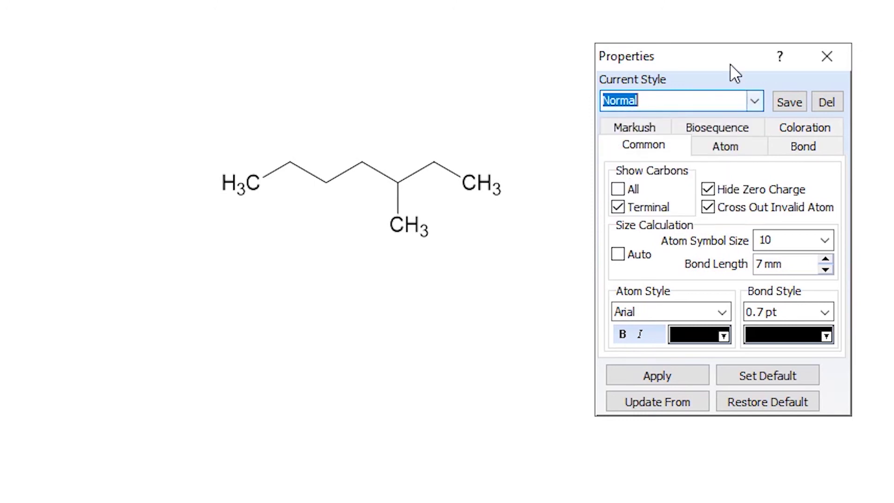
Save the current bold Arial label settings as a new style named Bold.
drag(552, 115, 372, 239)
drag(221, 312, 179, 301)
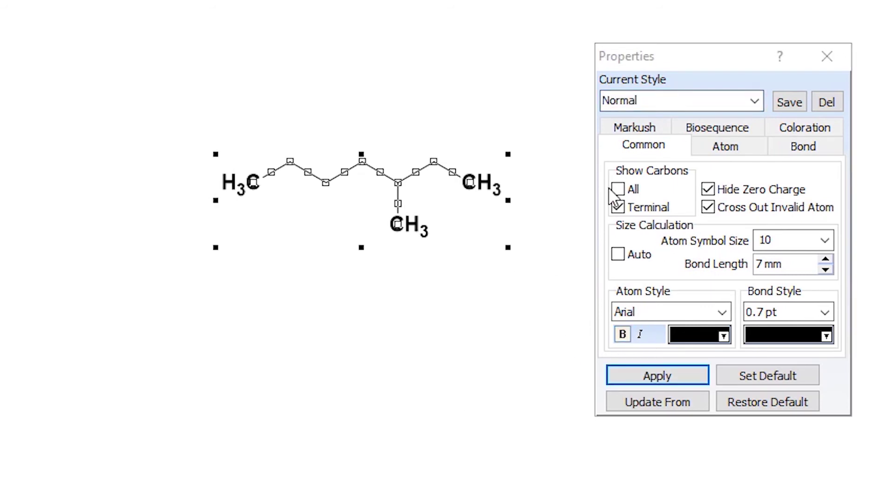
click(669, 98)
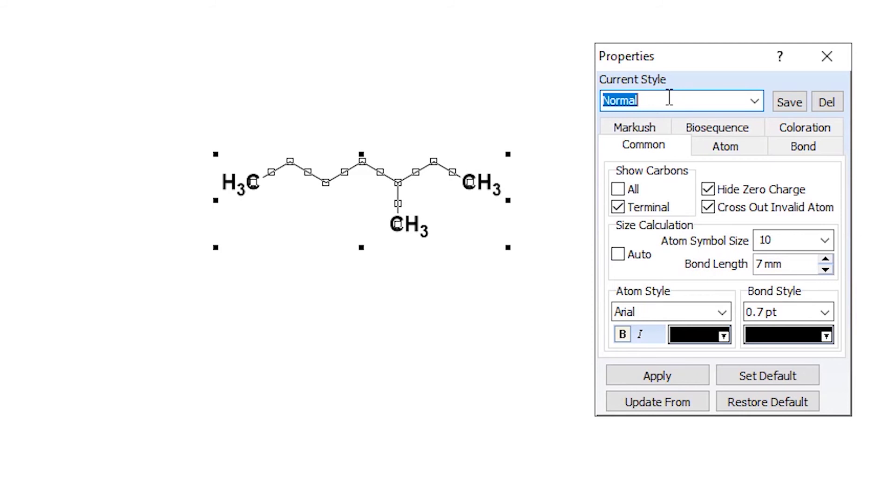
text(Bold)
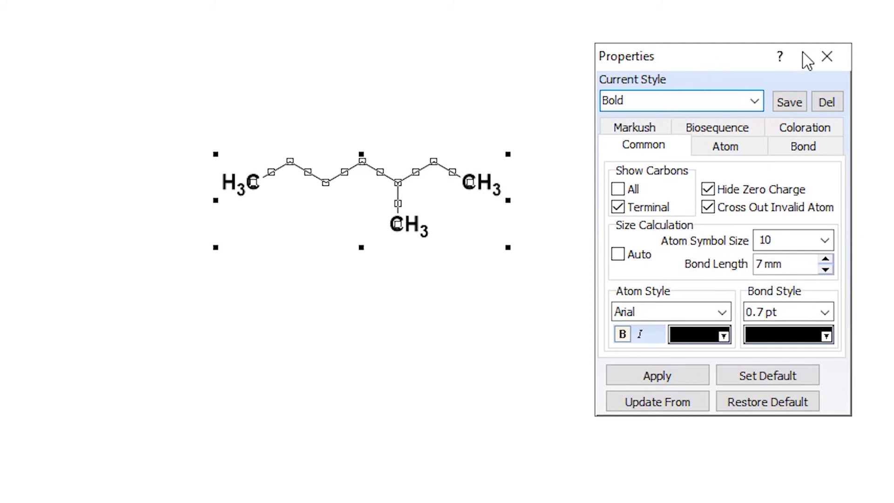
click(792, 105)
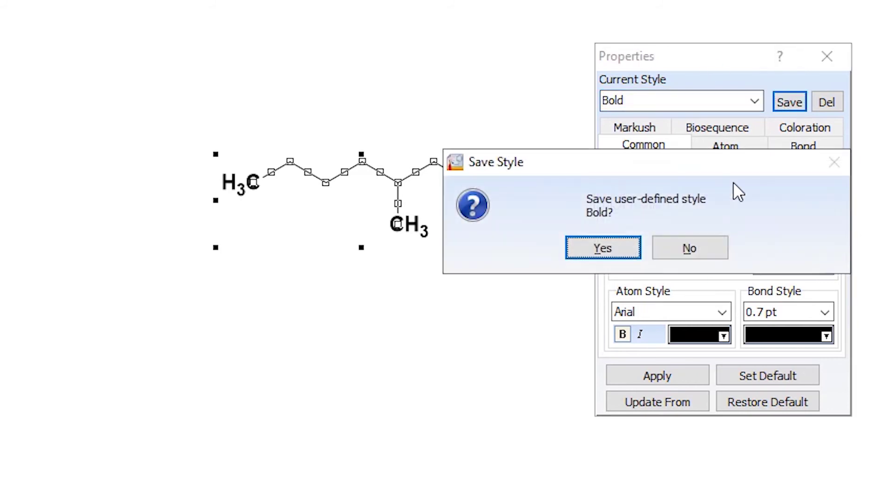
click(611, 257)
click(758, 102)
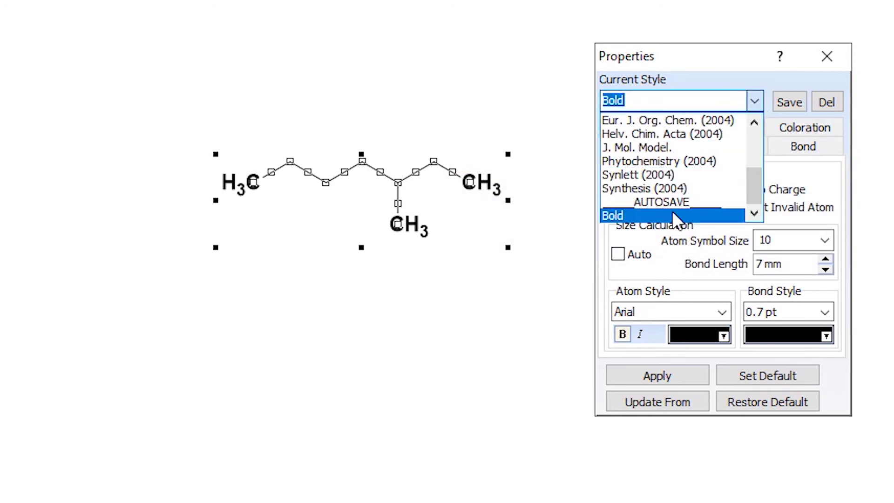
click(512, 375)
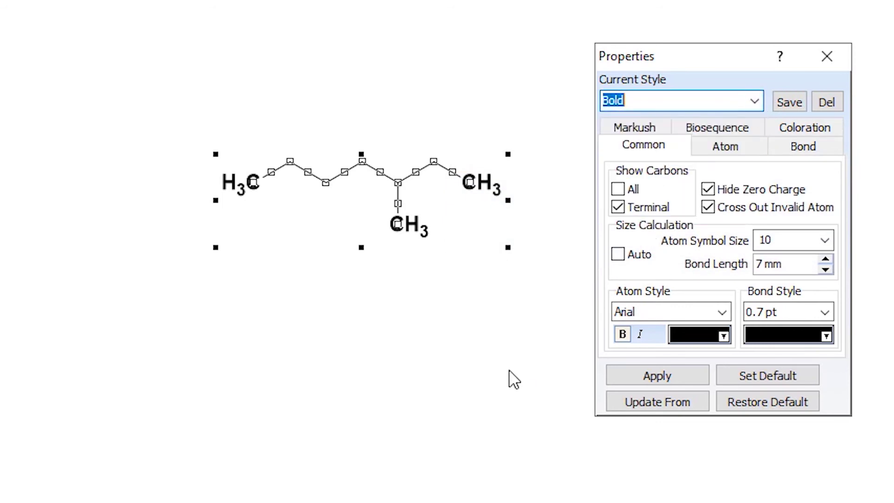
Try the J. Mol. Model. style on the molecule, then reapply the saved Bold style.
click(513, 376)
drag(543, 100, 62, 375)
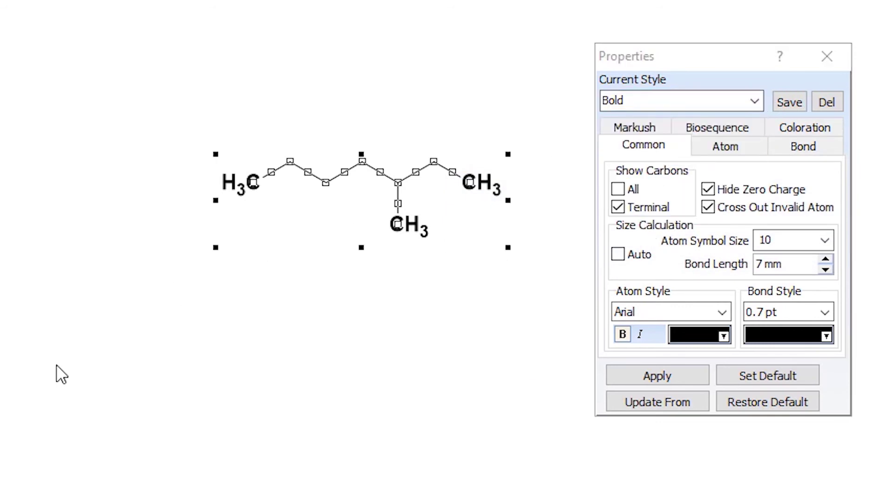
click(754, 103)
click(725, 149)
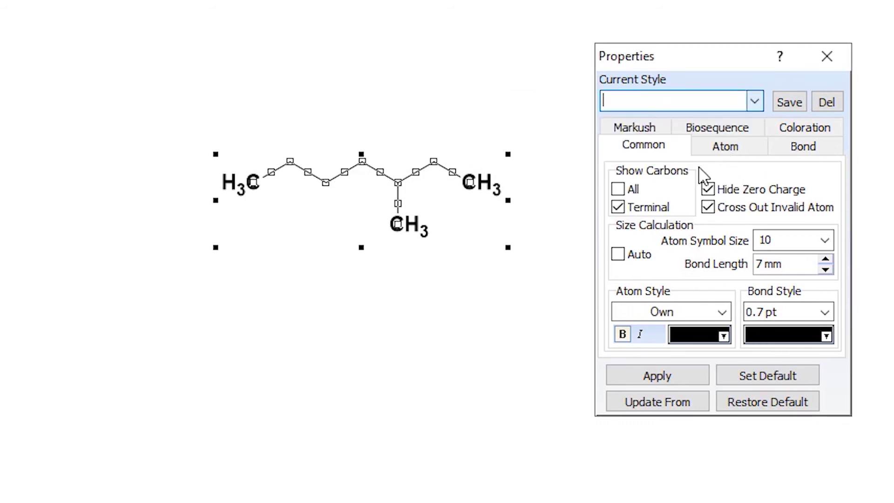
click(691, 379)
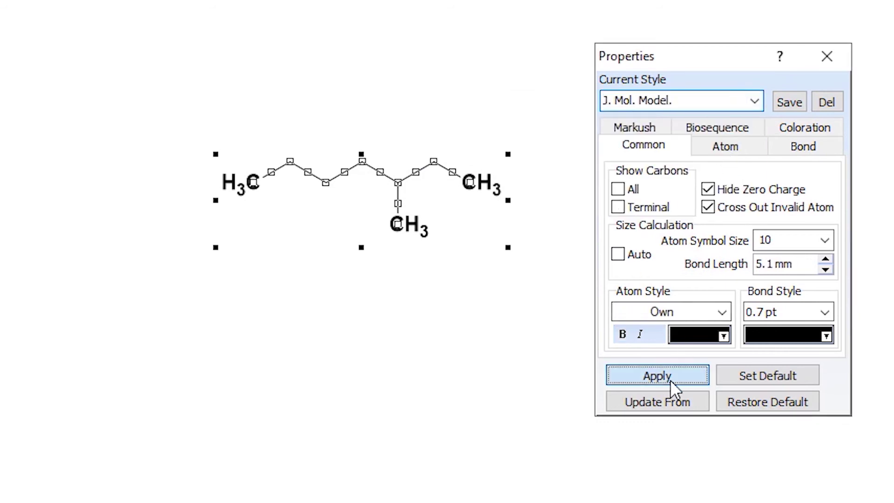
click(754, 103)
click(624, 215)
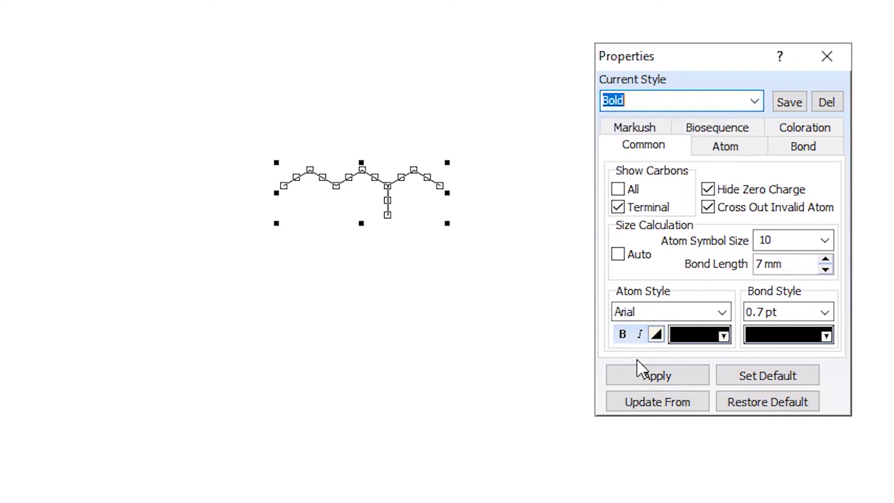
click(640, 367)
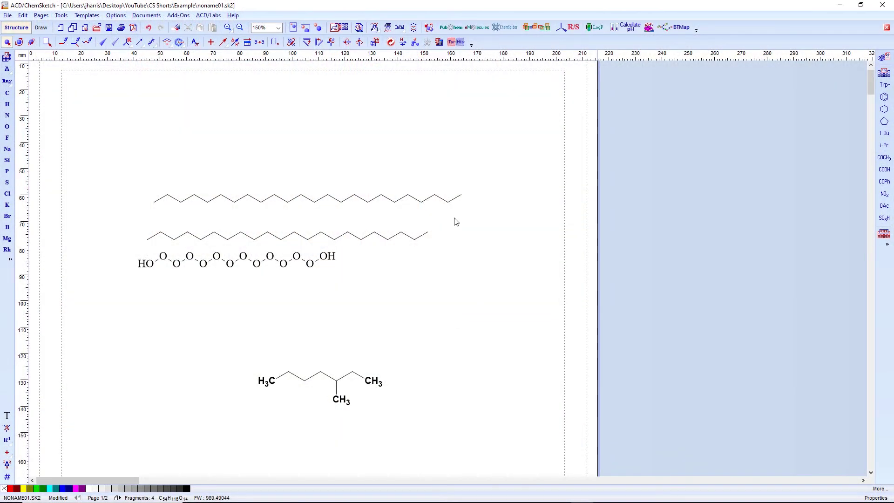
Select all four structures on page 1, then clear the selection.
drag(516, 152, 97, 431)
click(186, 347)
Save the drawing as File.sk2 (ChemSketch 2.0 Document) in the Example folder.
click(7, 15)
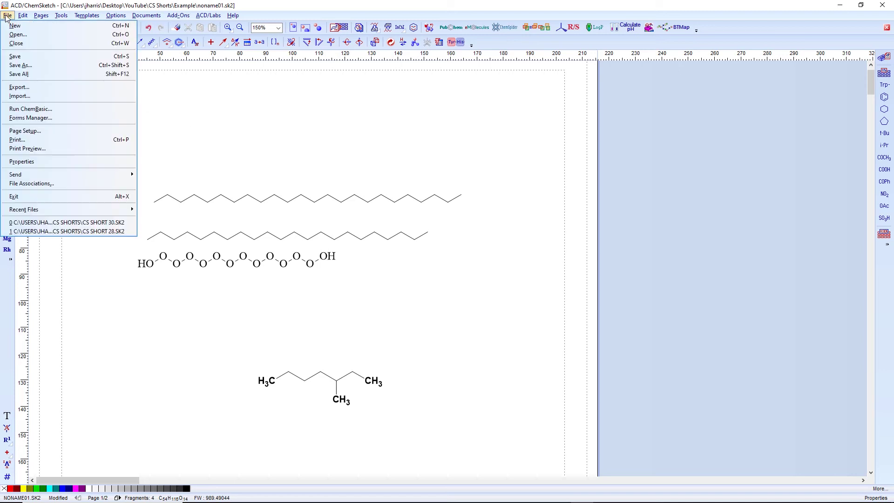
click(27, 56)
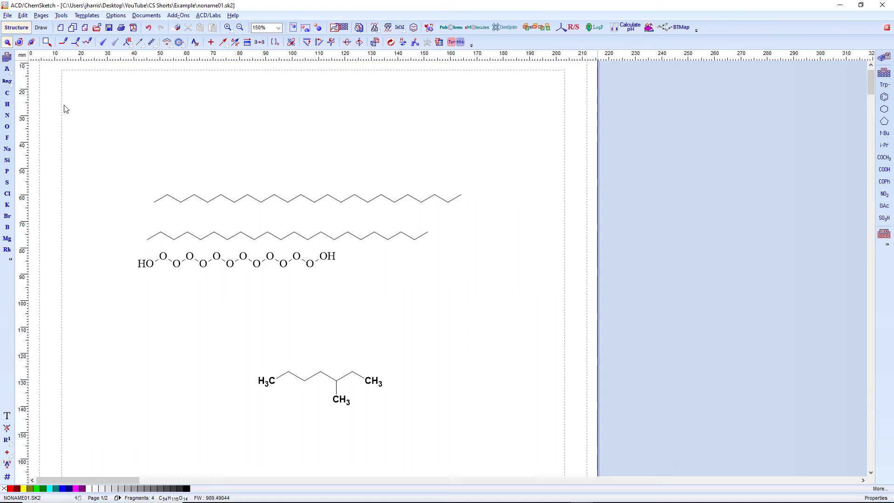
click(9, 15)
click(28, 70)
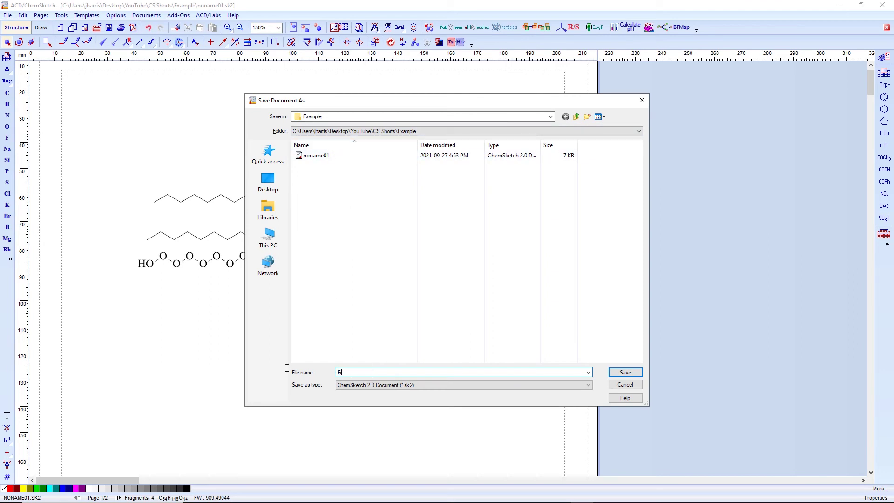
key(Return)
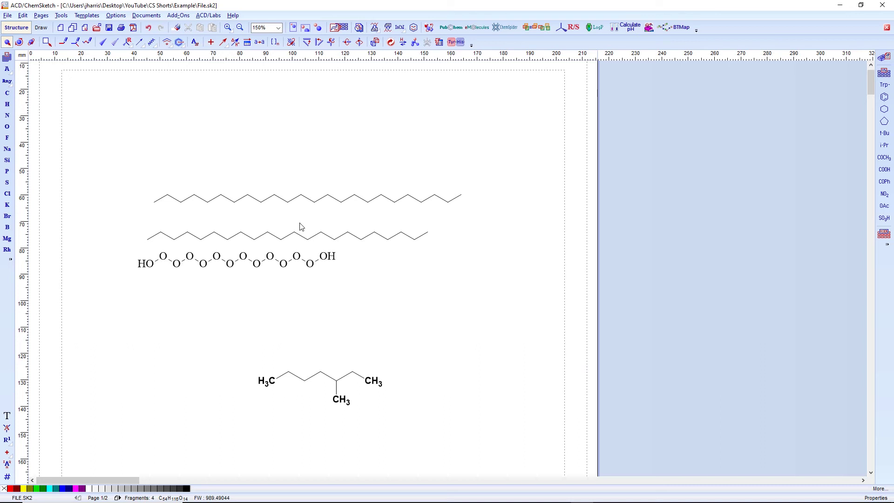
click(10, 16)
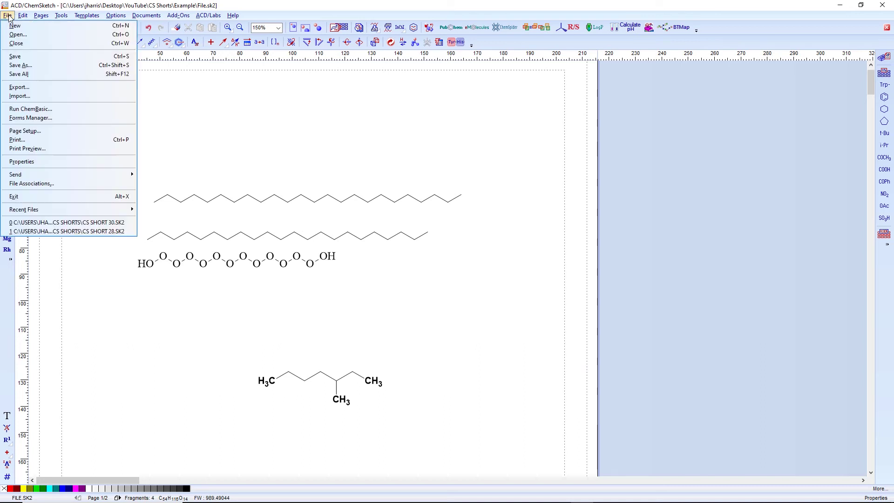
Export page 1 as File.jpg, accepting both export warnings, then check pages 2 and 1.
click(54, 66)
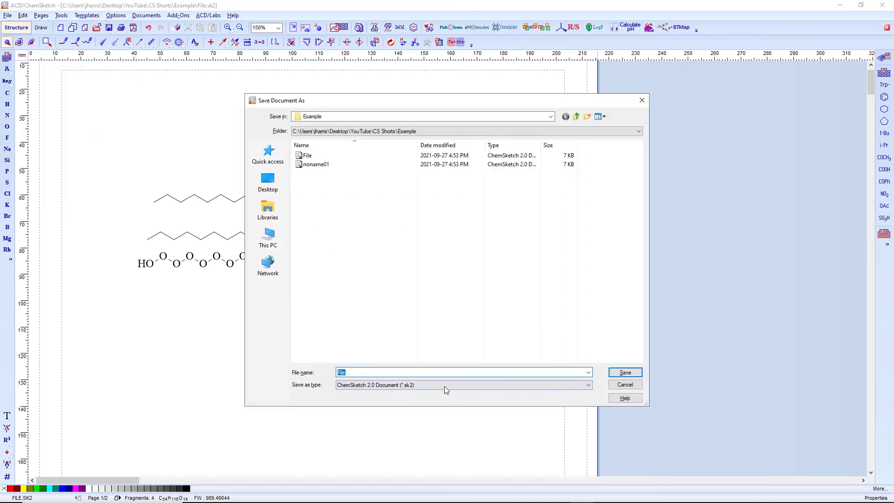
click(444, 384)
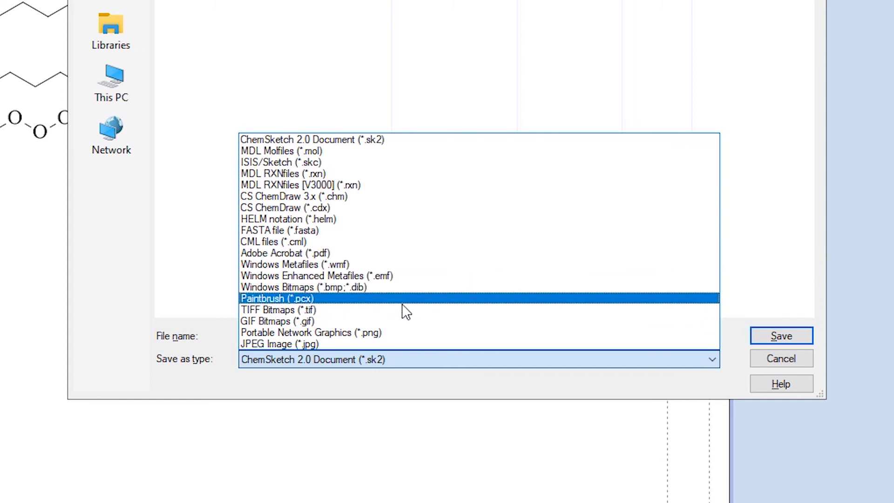
click(398, 343)
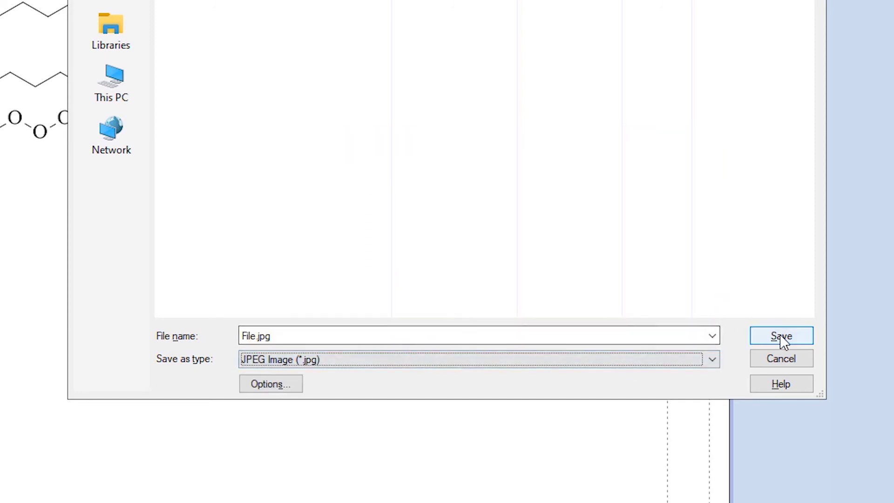
double_click(259, 335)
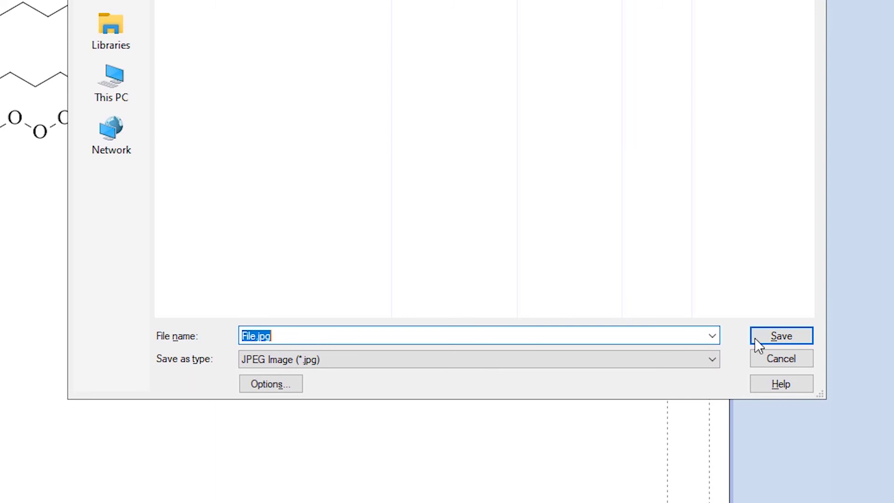
click(797, 335)
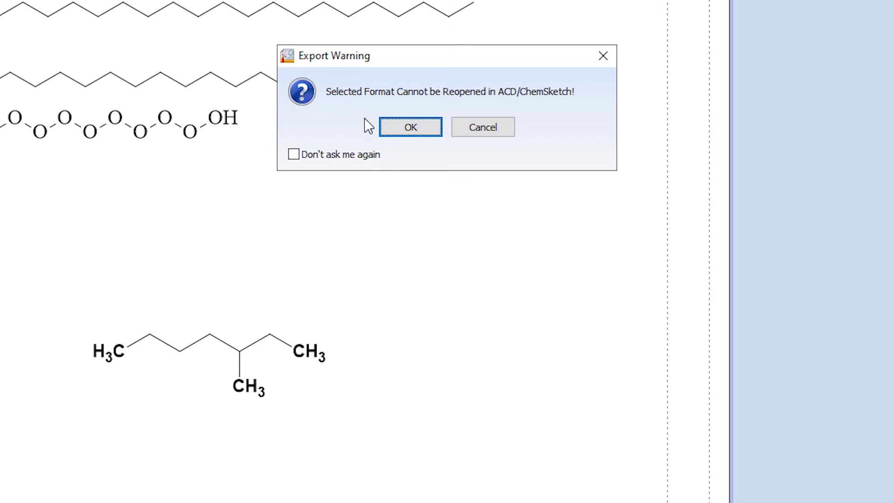
click(420, 136)
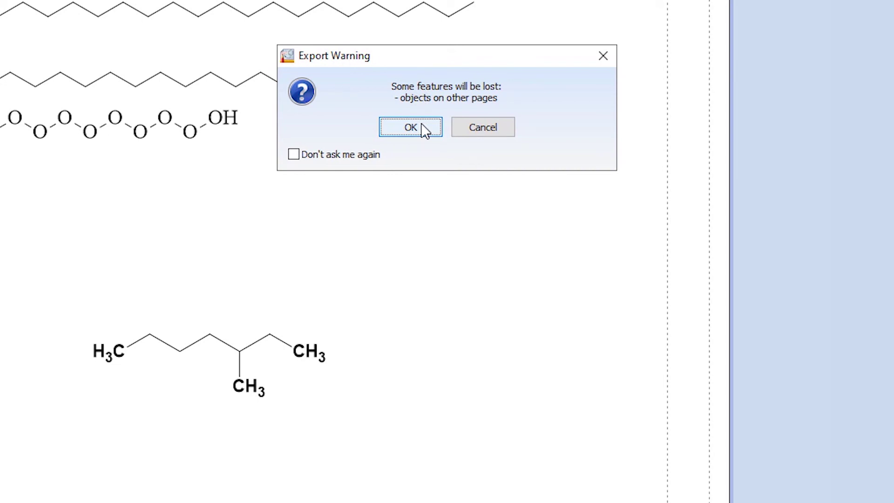
click(425, 130)
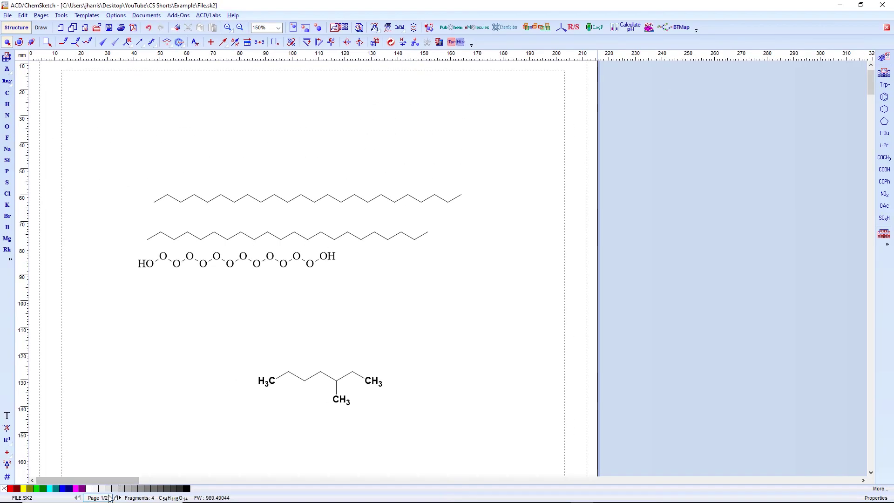
click(118, 498)
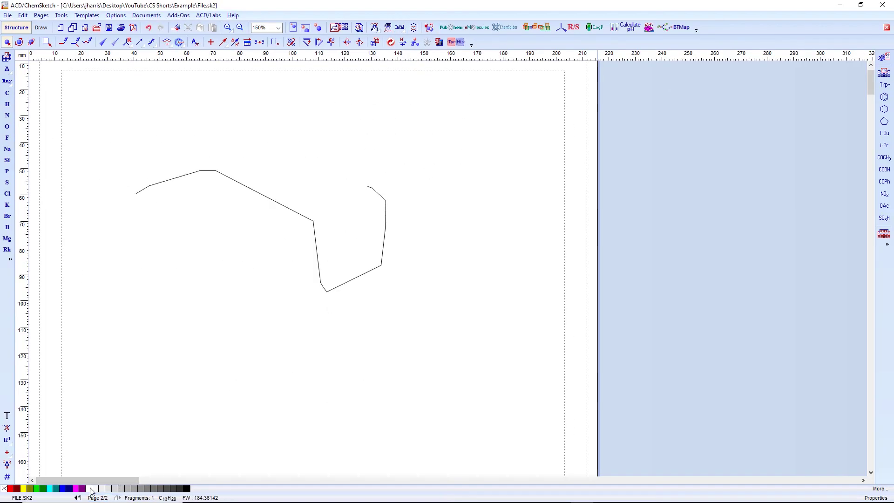
click(78, 498)
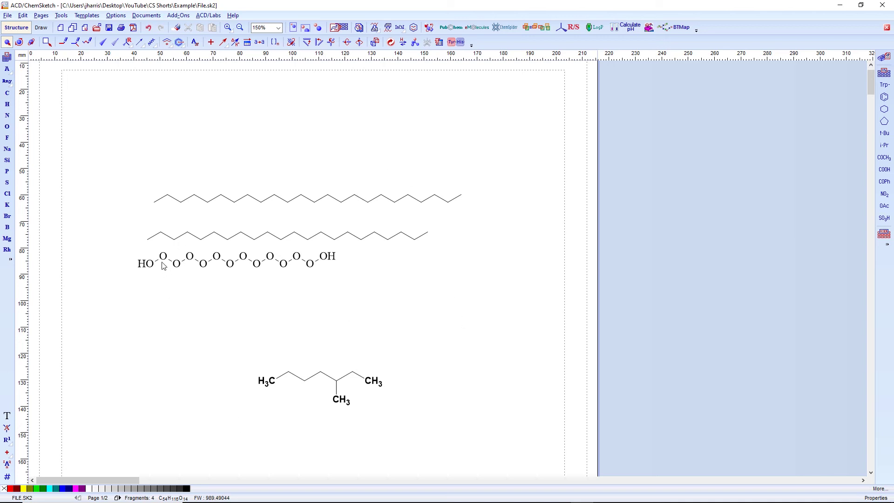
Save a copy as File.pdf in Adobe Acrobat format past the warning, then check page 2.
click(8, 16)
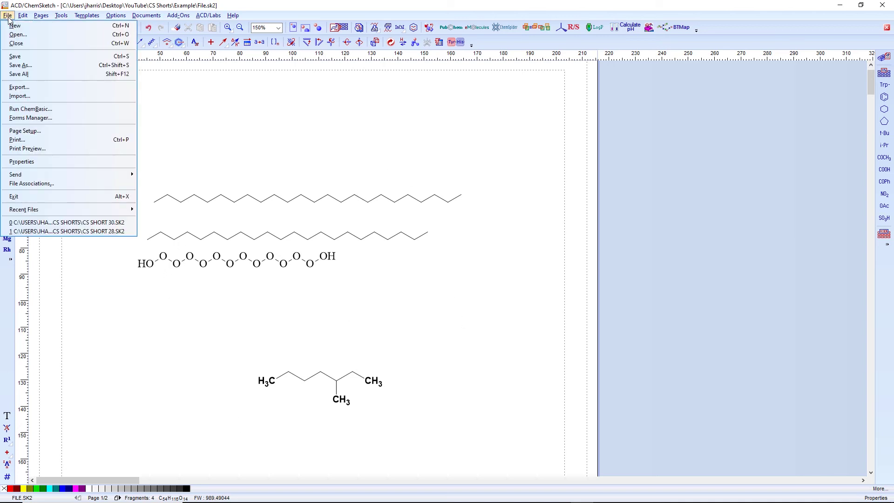
click(42, 66)
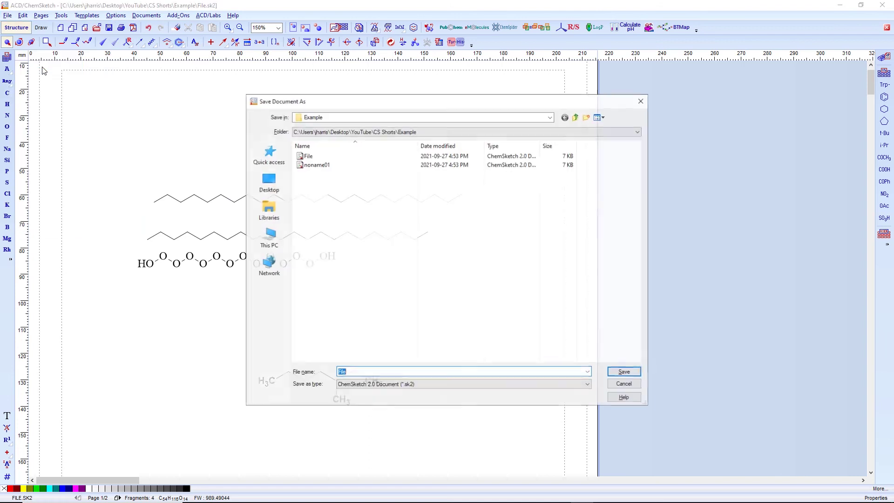
click(565, 384)
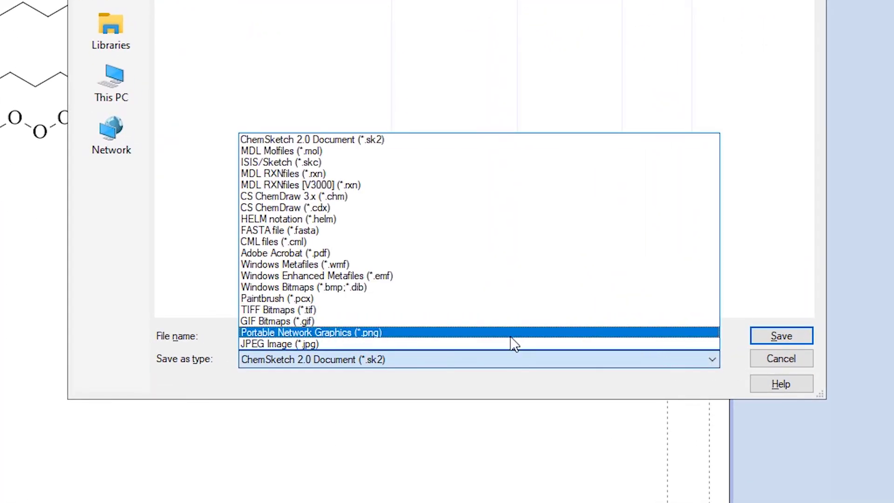
click(383, 253)
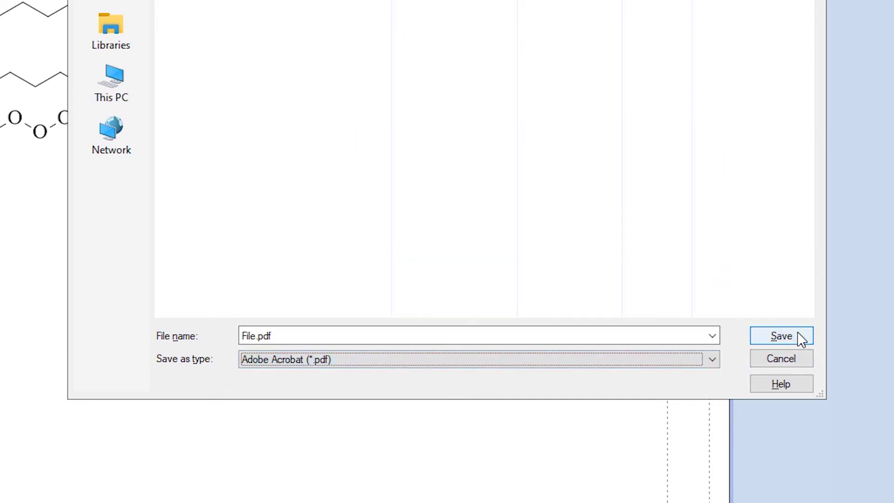
click(782, 337)
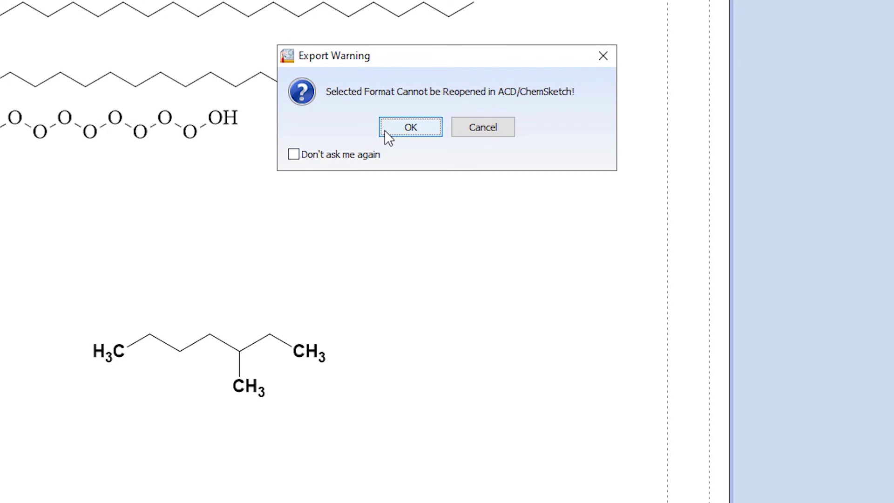
click(388, 135)
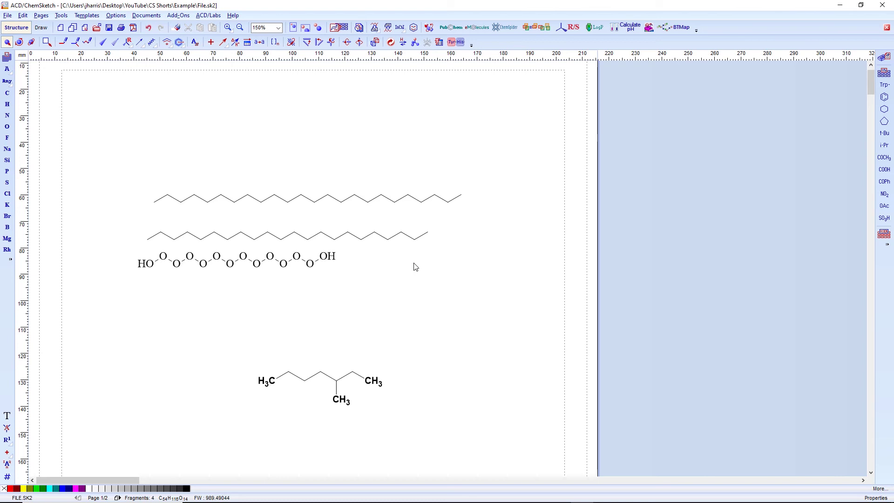
click(118, 498)
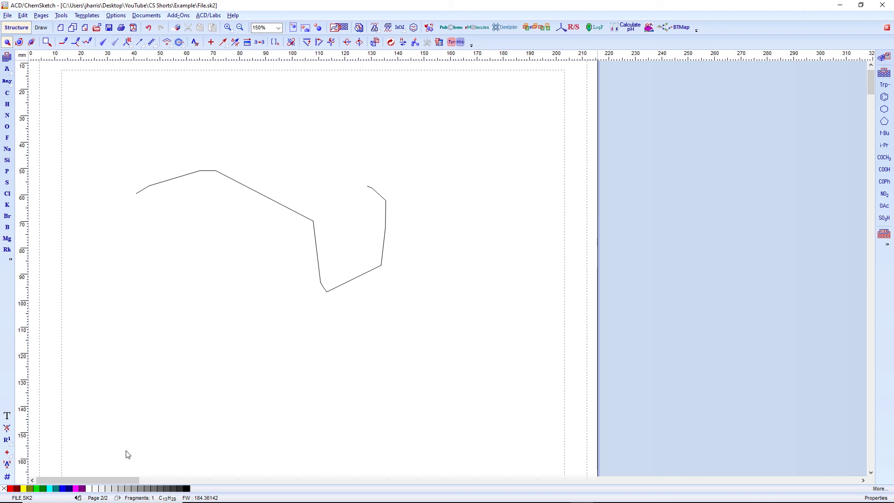
click(78, 497)
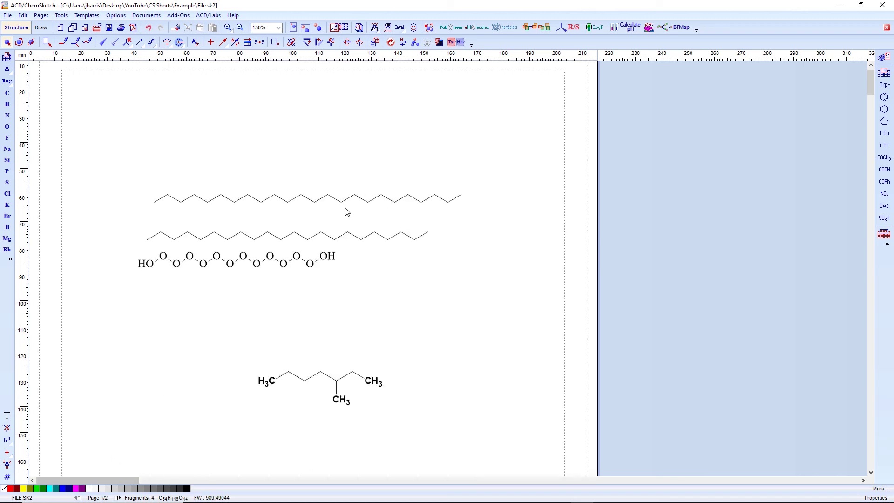
Save a copy as File.cdx in CS ChemDraw (*.cdx) format.
click(7, 15)
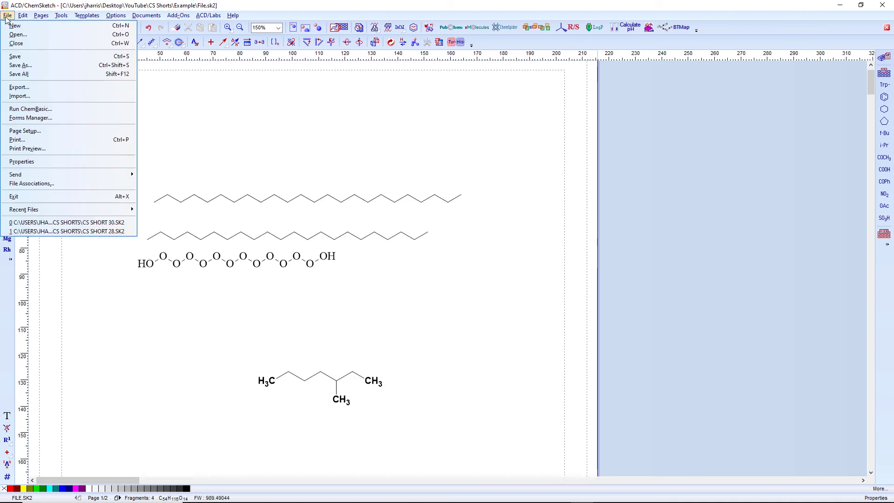
click(77, 64)
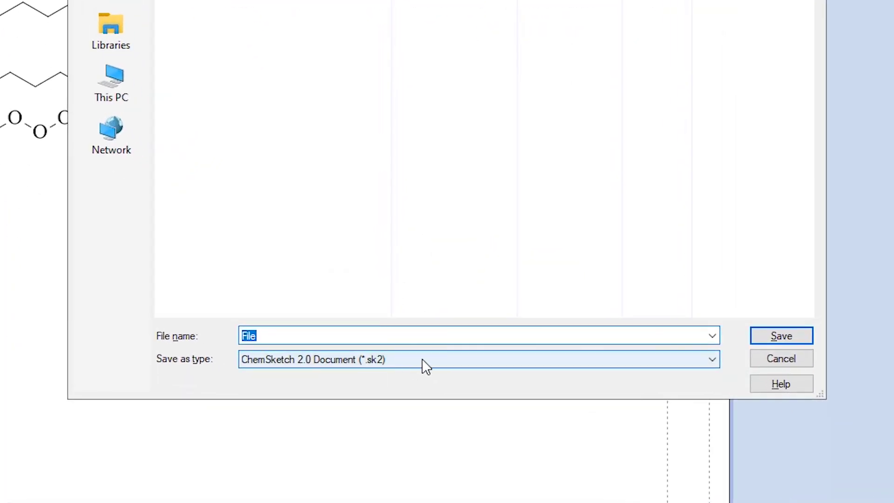
click(416, 360)
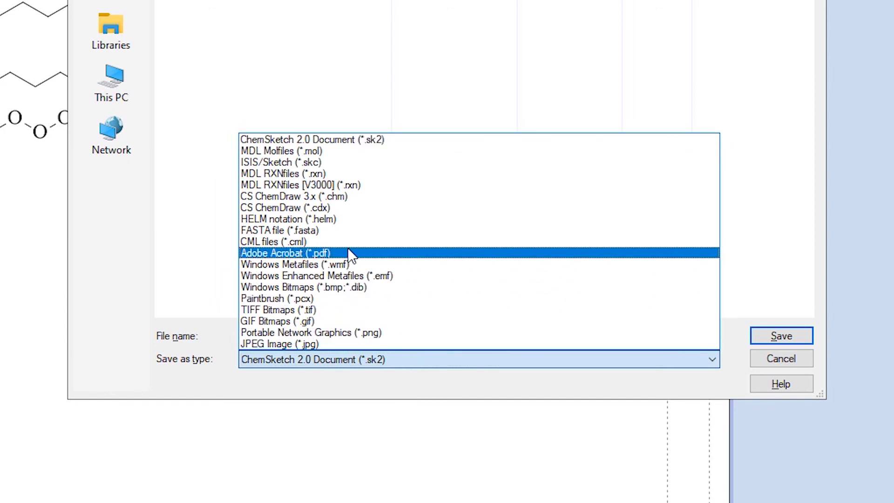
click(347, 208)
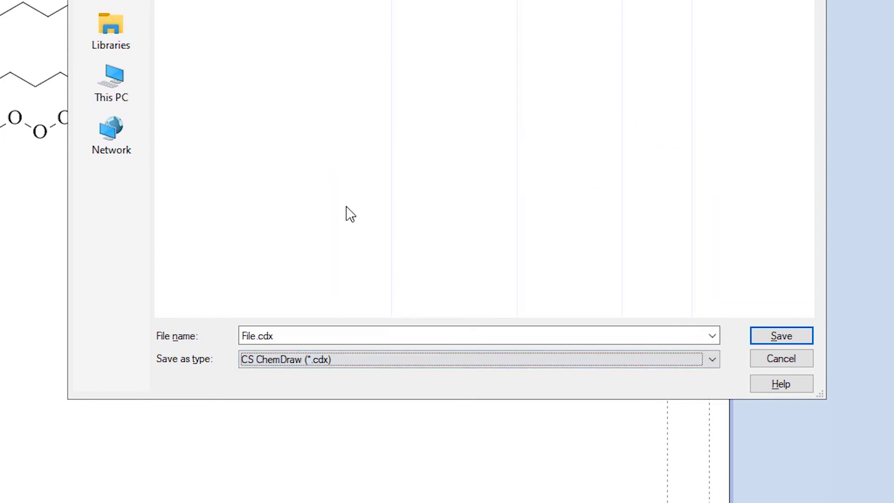
click(780, 335)
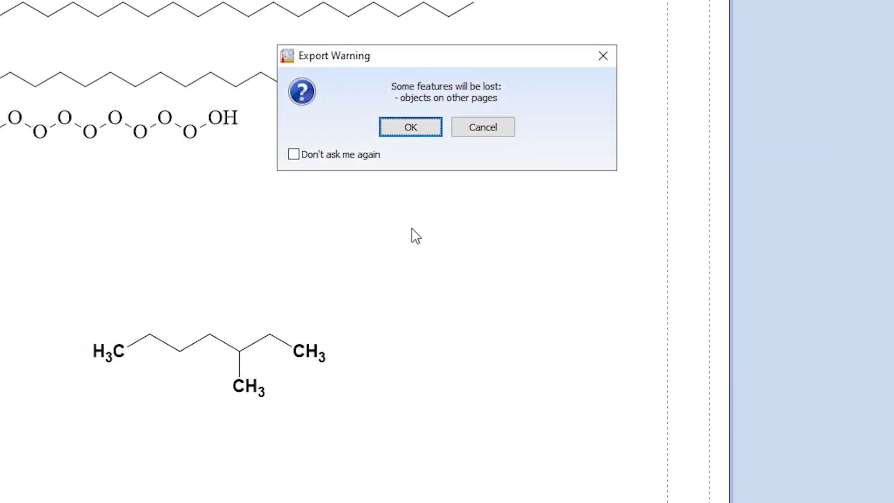